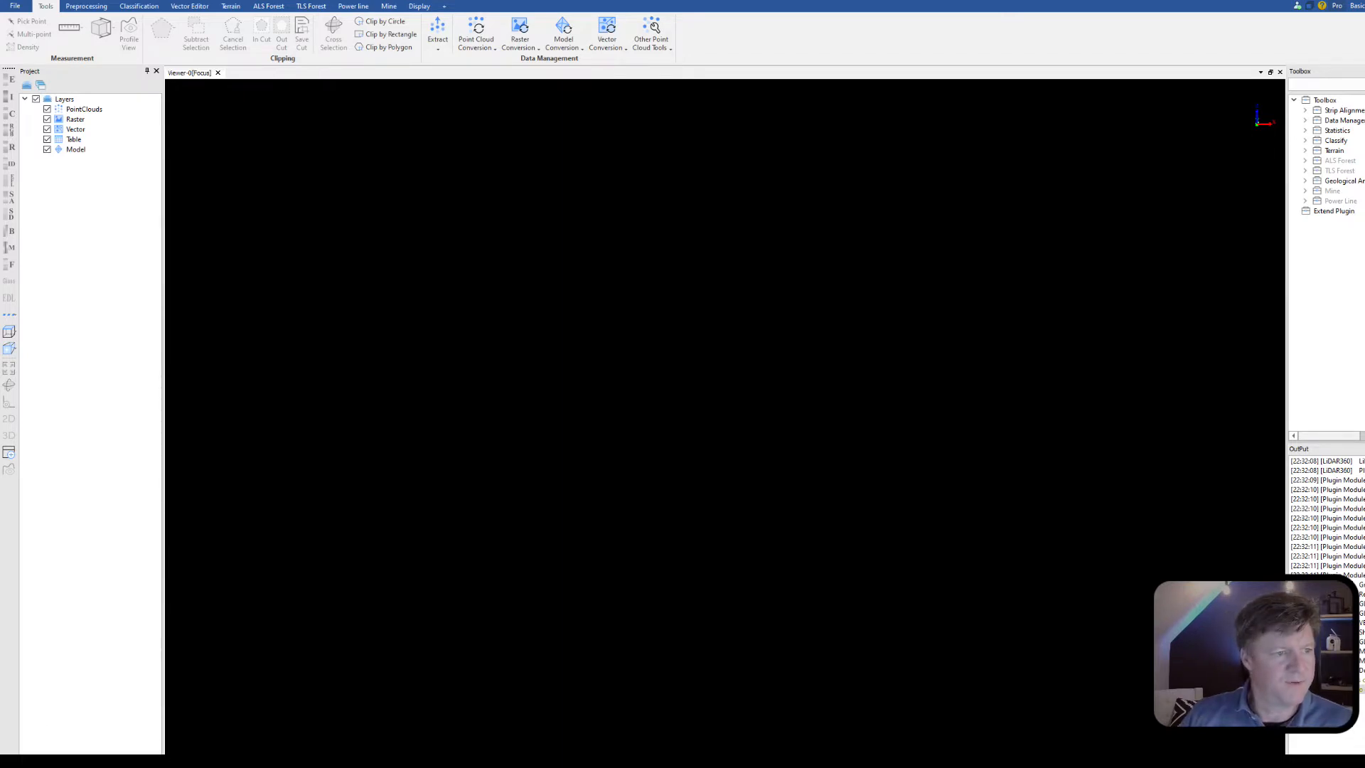
# Step: Import the point cloud _Merge PRE PROCESSING.las and pick NAD83 / UTM zone 16N (EPSG:26916) in its source coordinate selection
pyautogui.moveTo(7, 206); pyautogui.dragTo(563, 251)
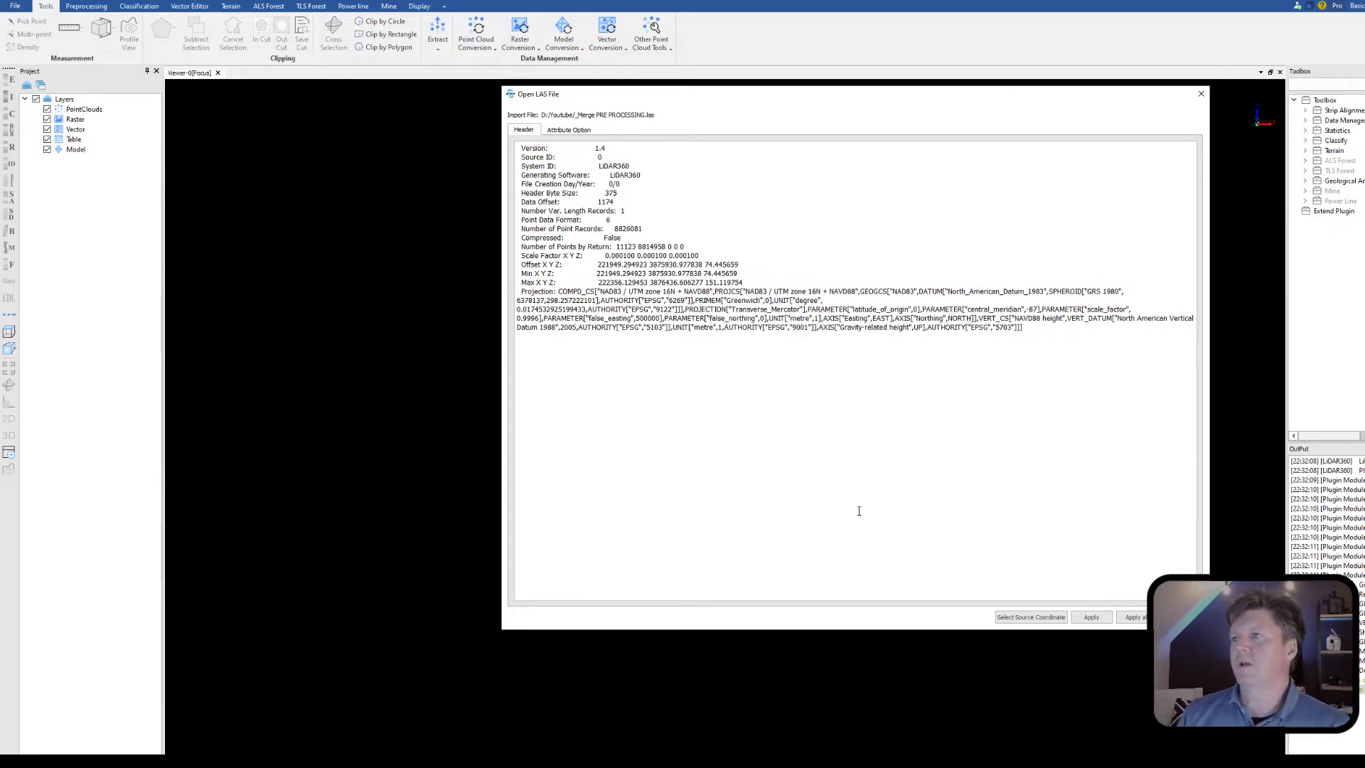
pyautogui.click(1022, 619)
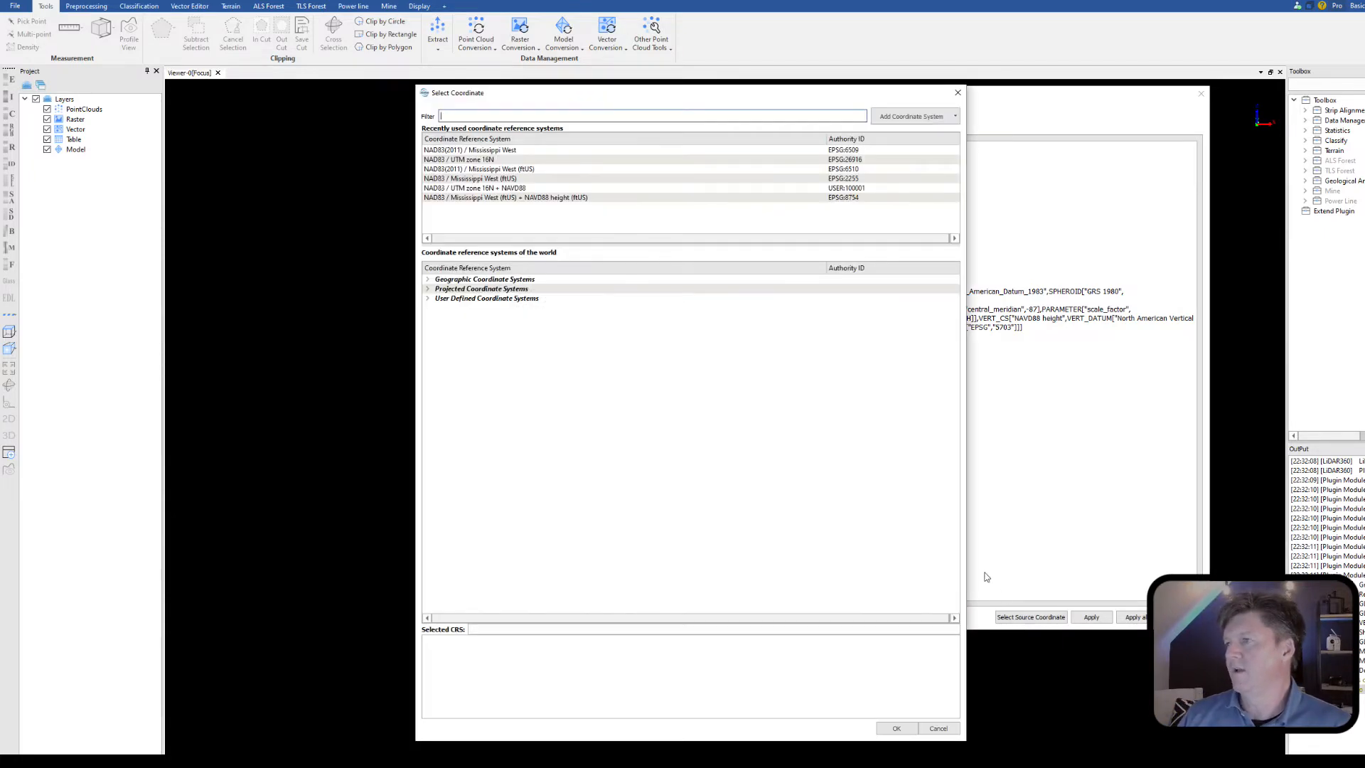
pyautogui.click(489, 160)
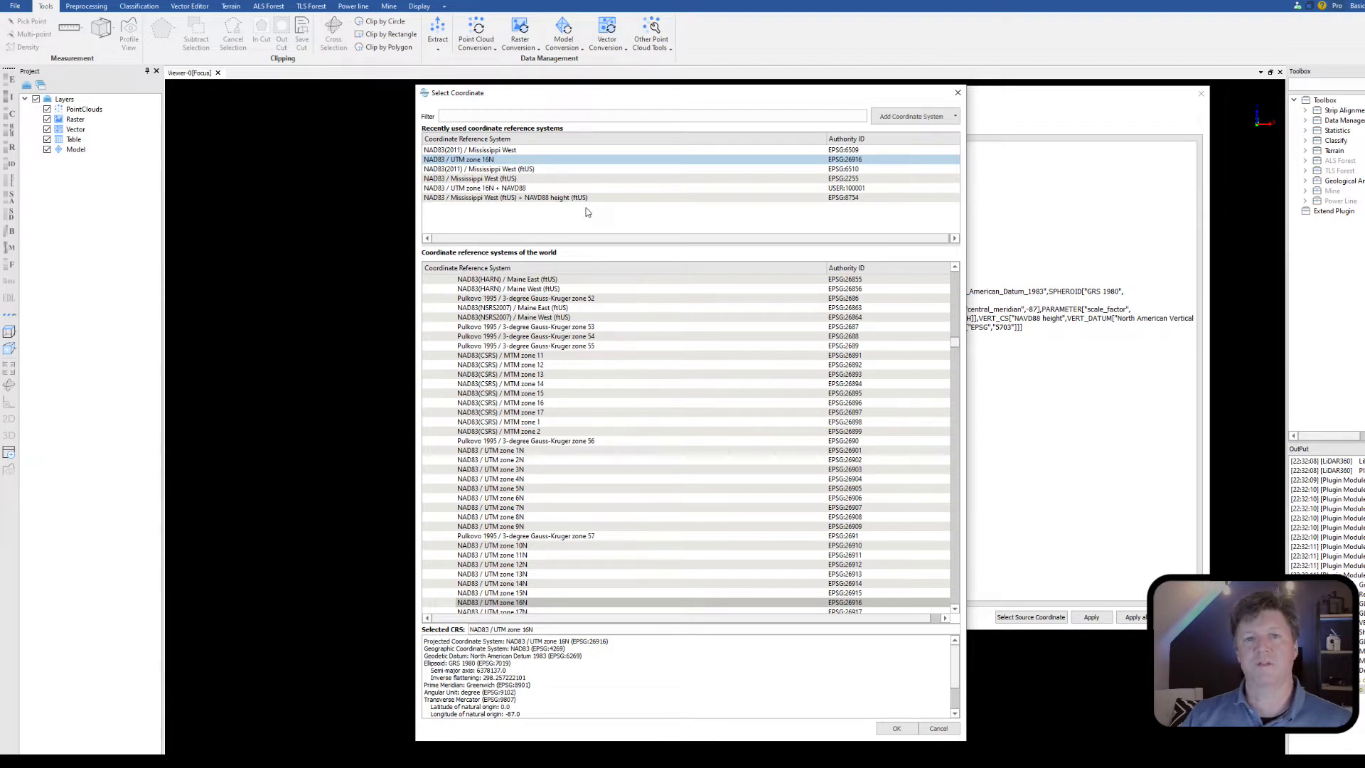
# Step: Add a new projected coordinate system based on the selected one and name it "NAD83 UTM 16N Meter Youtube"
pyautogui.click(925, 117)
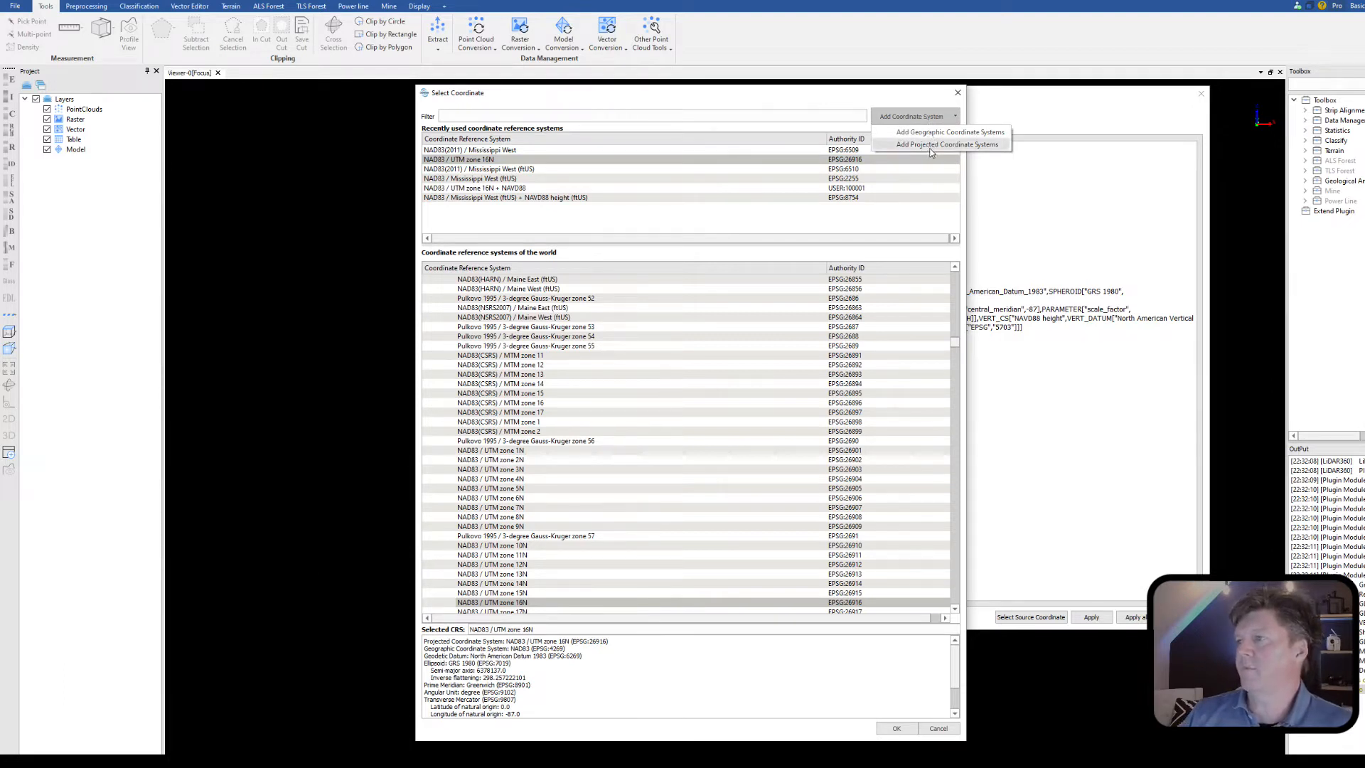
pyautogui.click(931, 145)
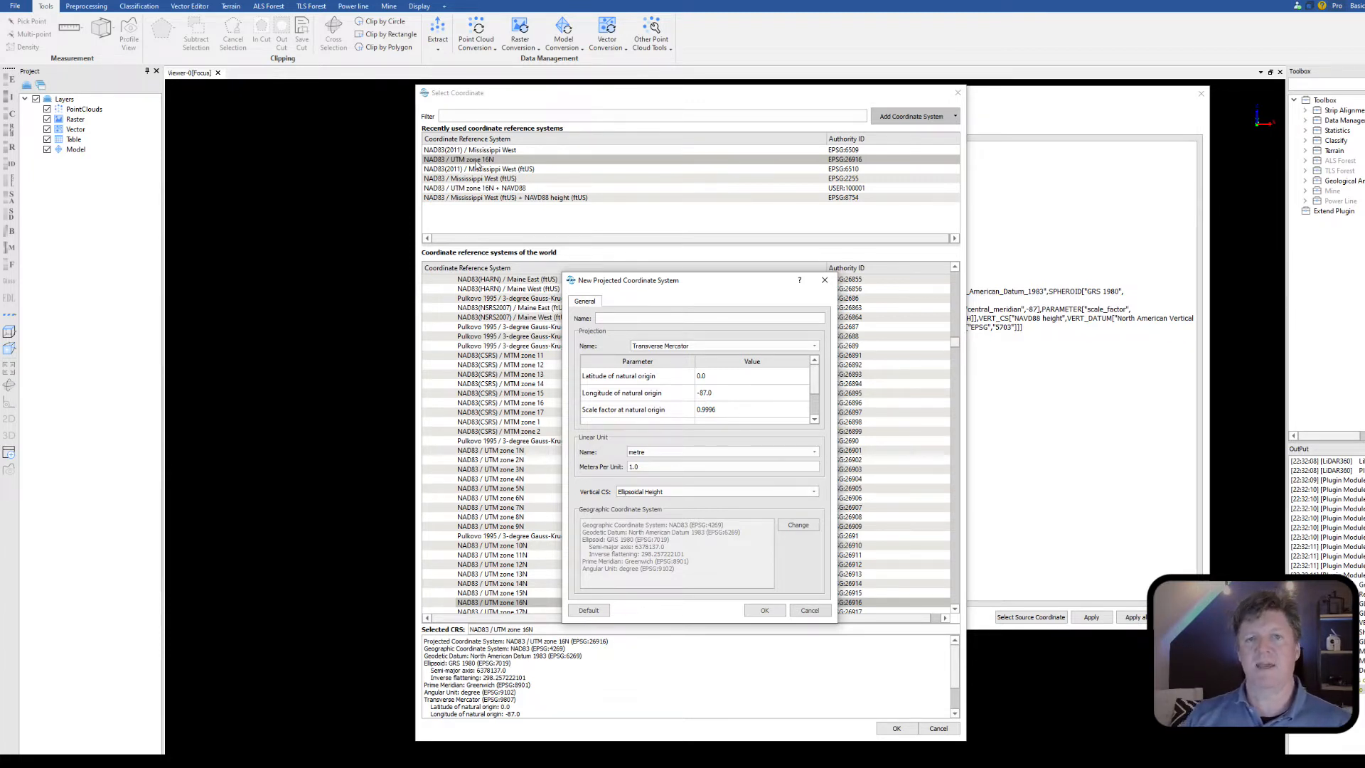
pyautogui.click(706, 319)
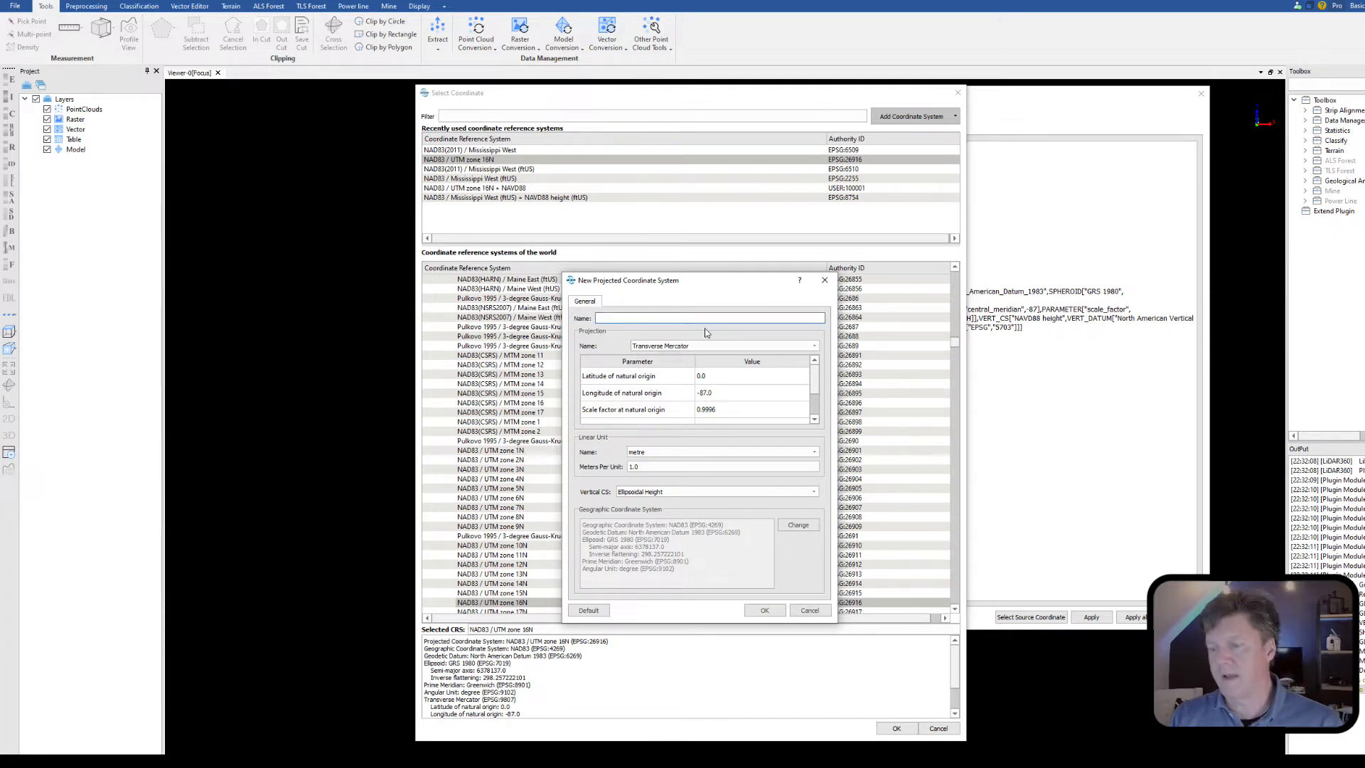
pyautogui.write('NAD')
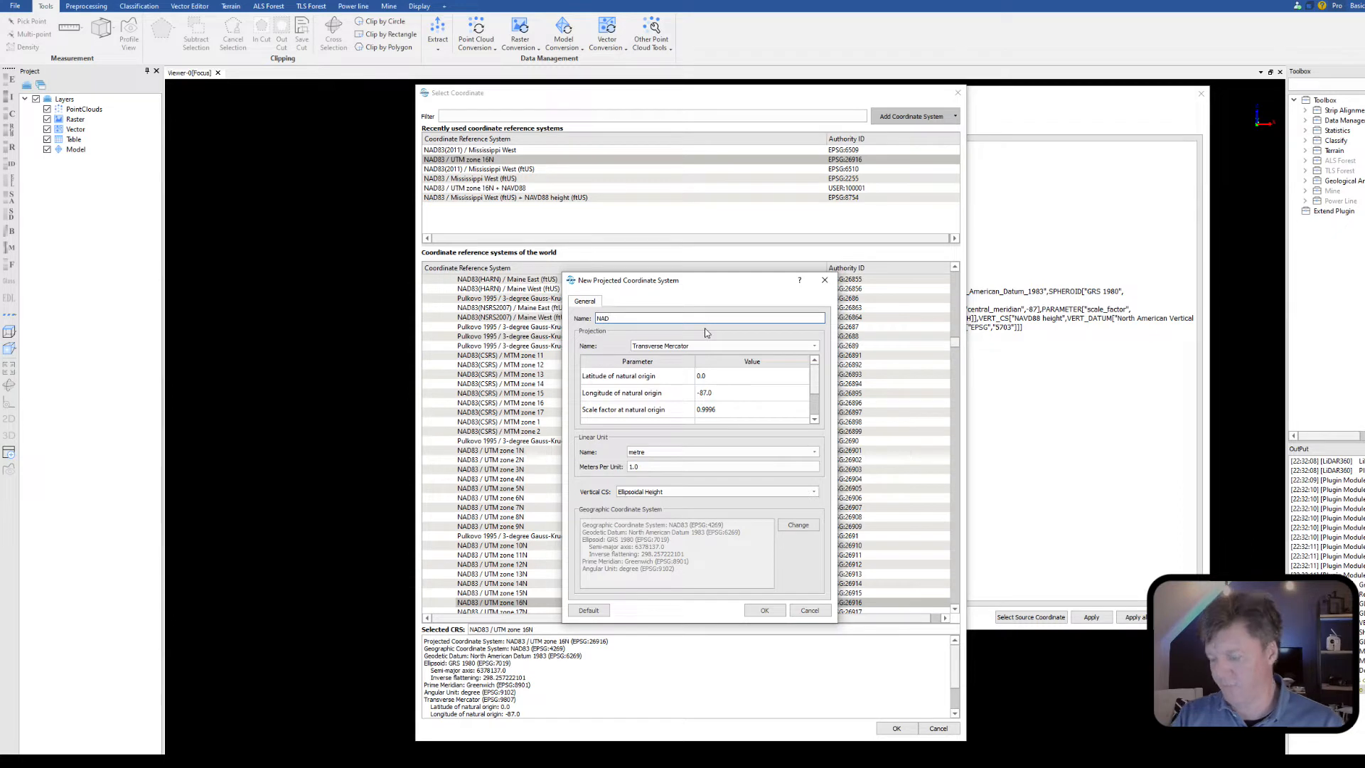
pyautogui.write('83')
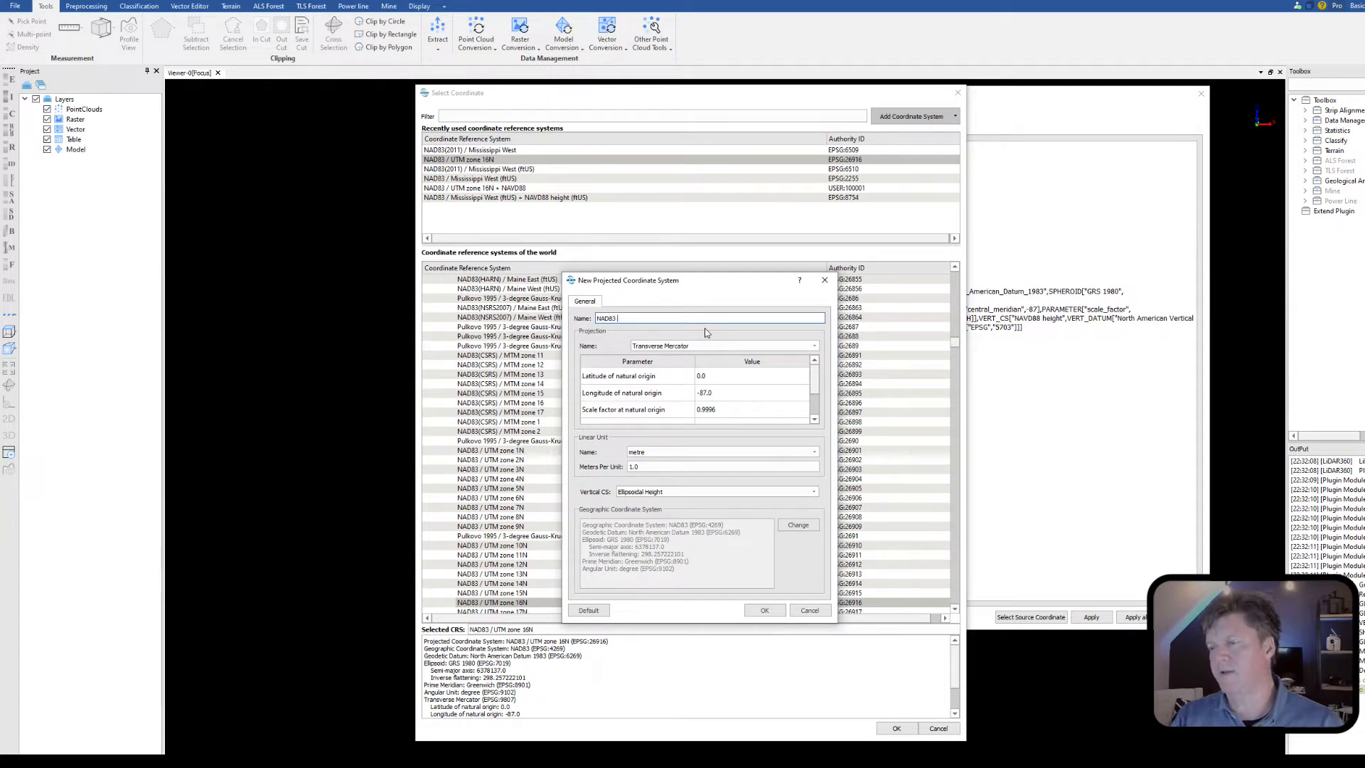
pyautogui.write(' UTM')
pyautogui.write(' 16')
pyautogui.write('N Youtube')
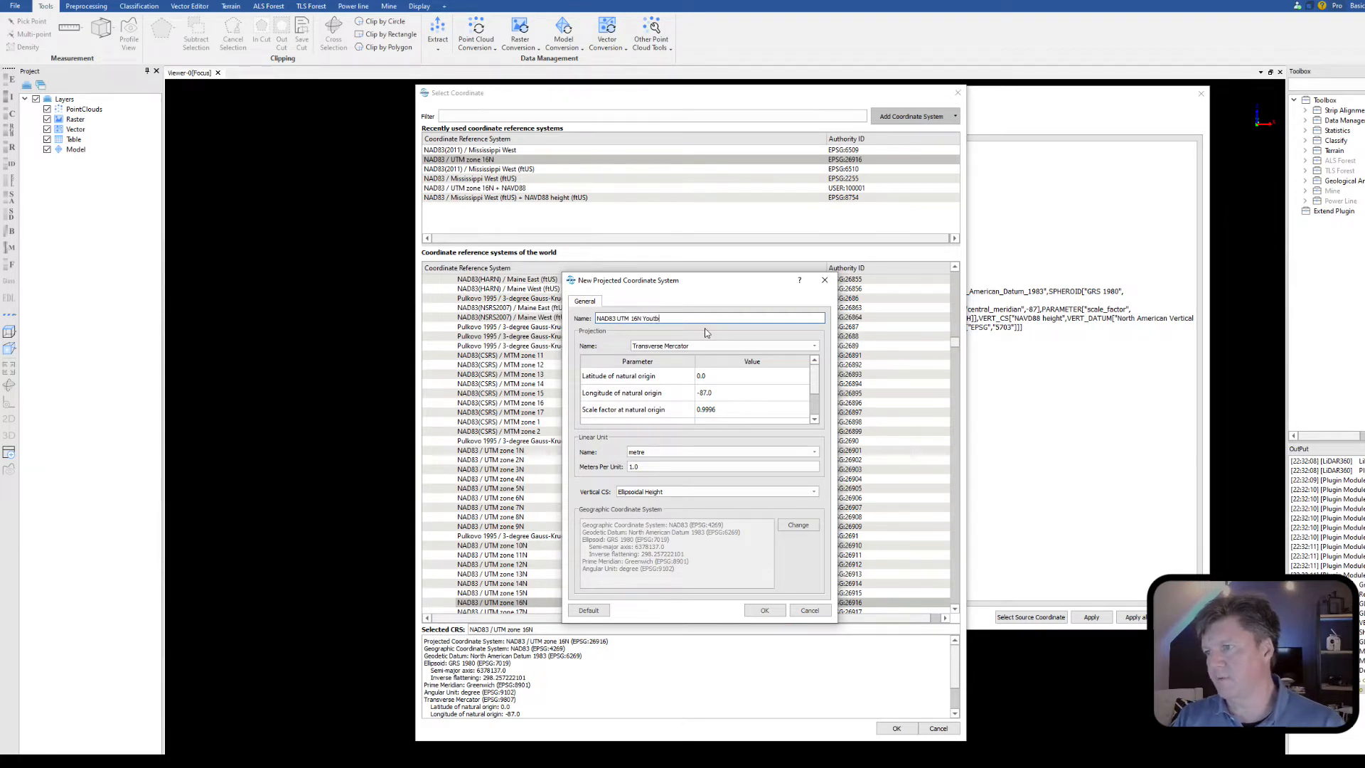
pyautogui.write('tube')
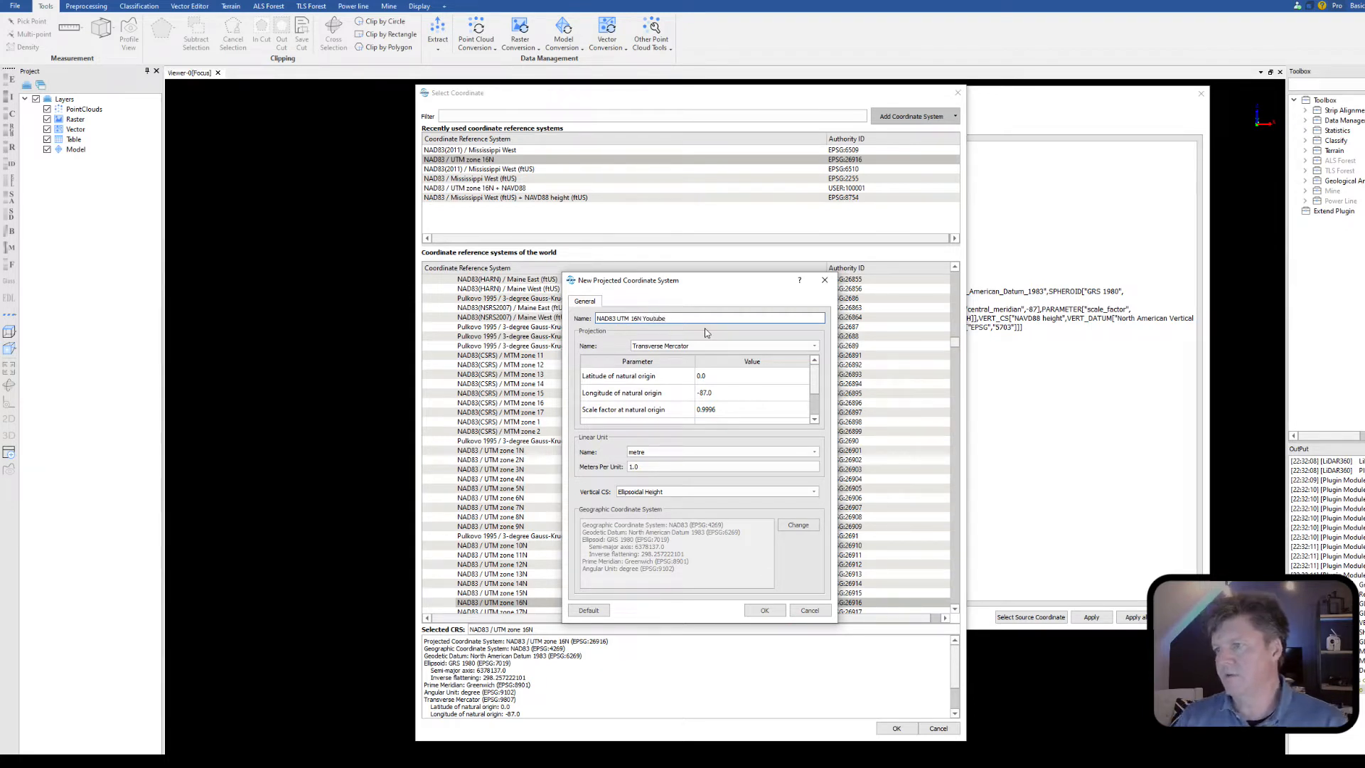
pyautogui.click(644, 320)
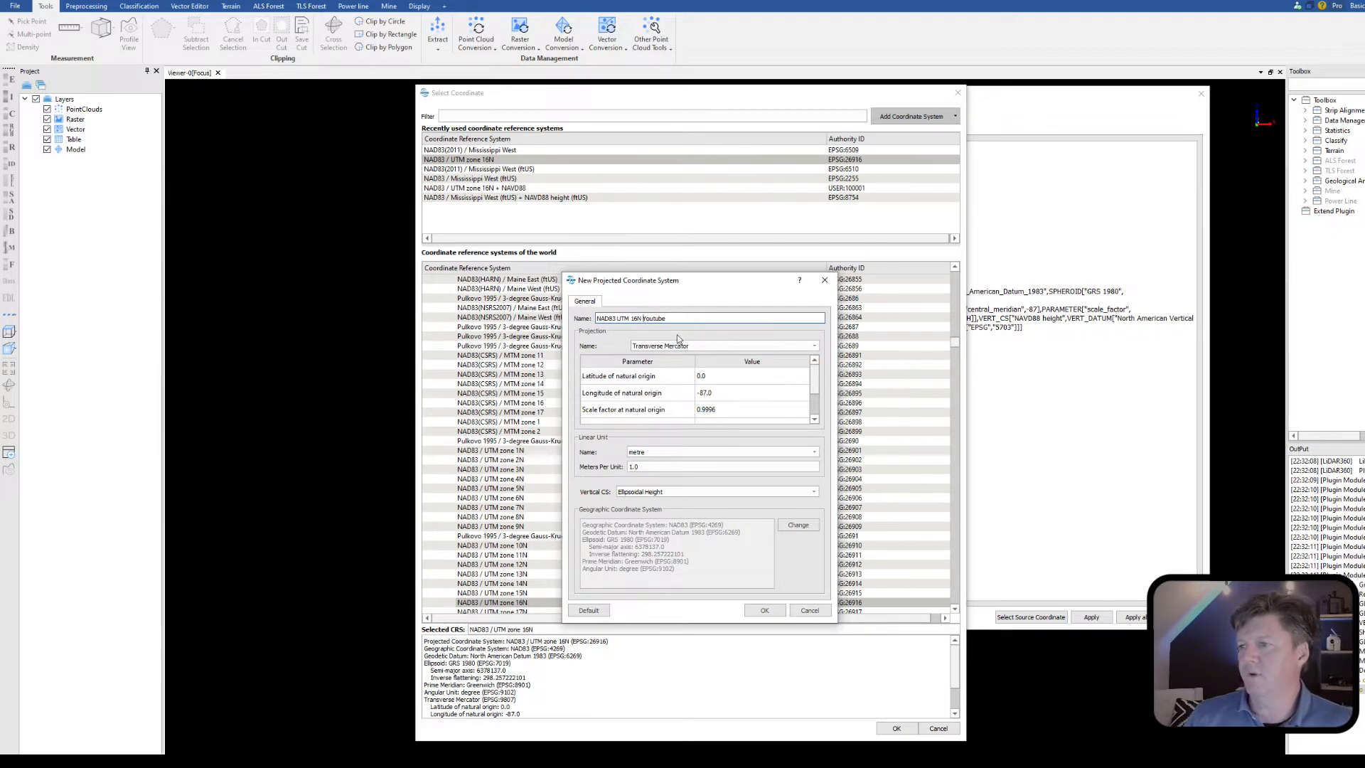
pyautogui.write('Meter')
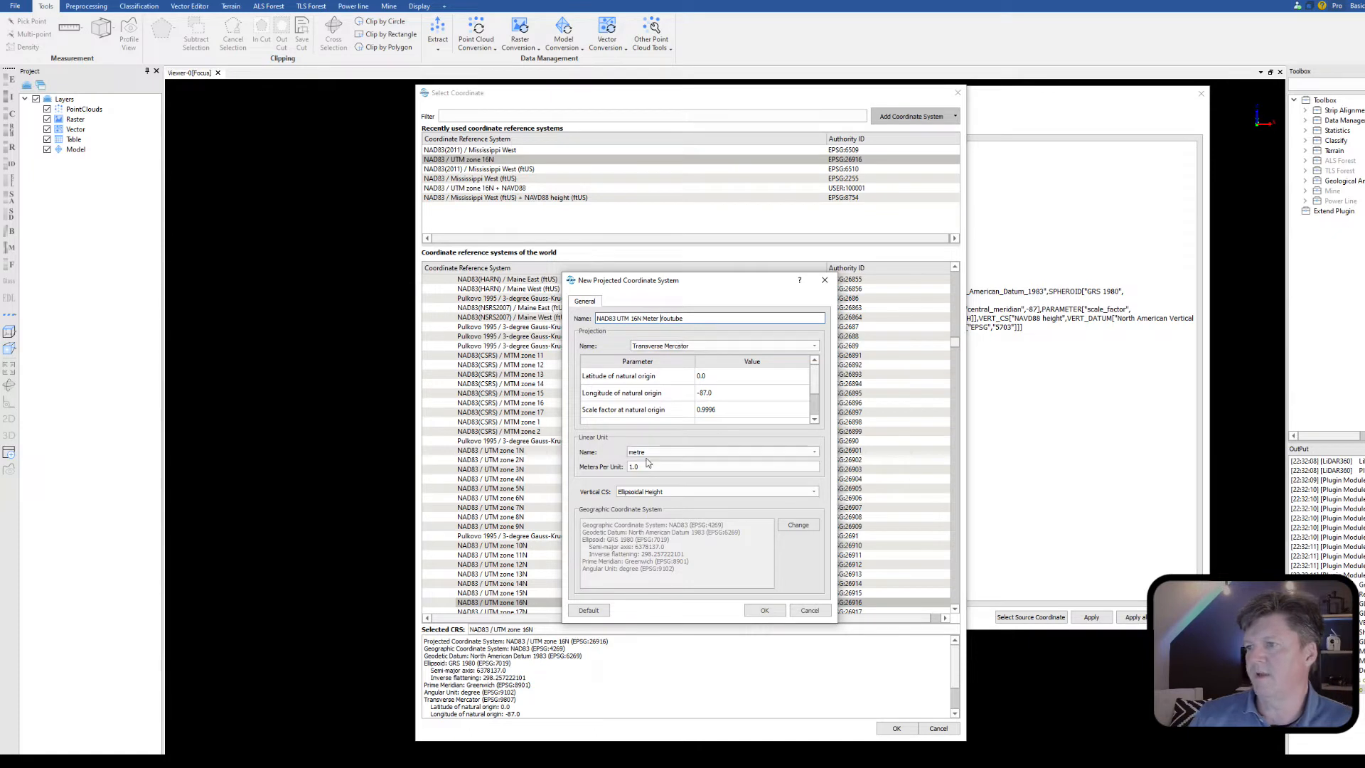
# Step: Set the new coordinate system's vertical CS to NAVD88 height (EPSG:5703) and save the definition
pyautogui.click(665, 492)
pyautogui.scroll(-15, 688, 515)
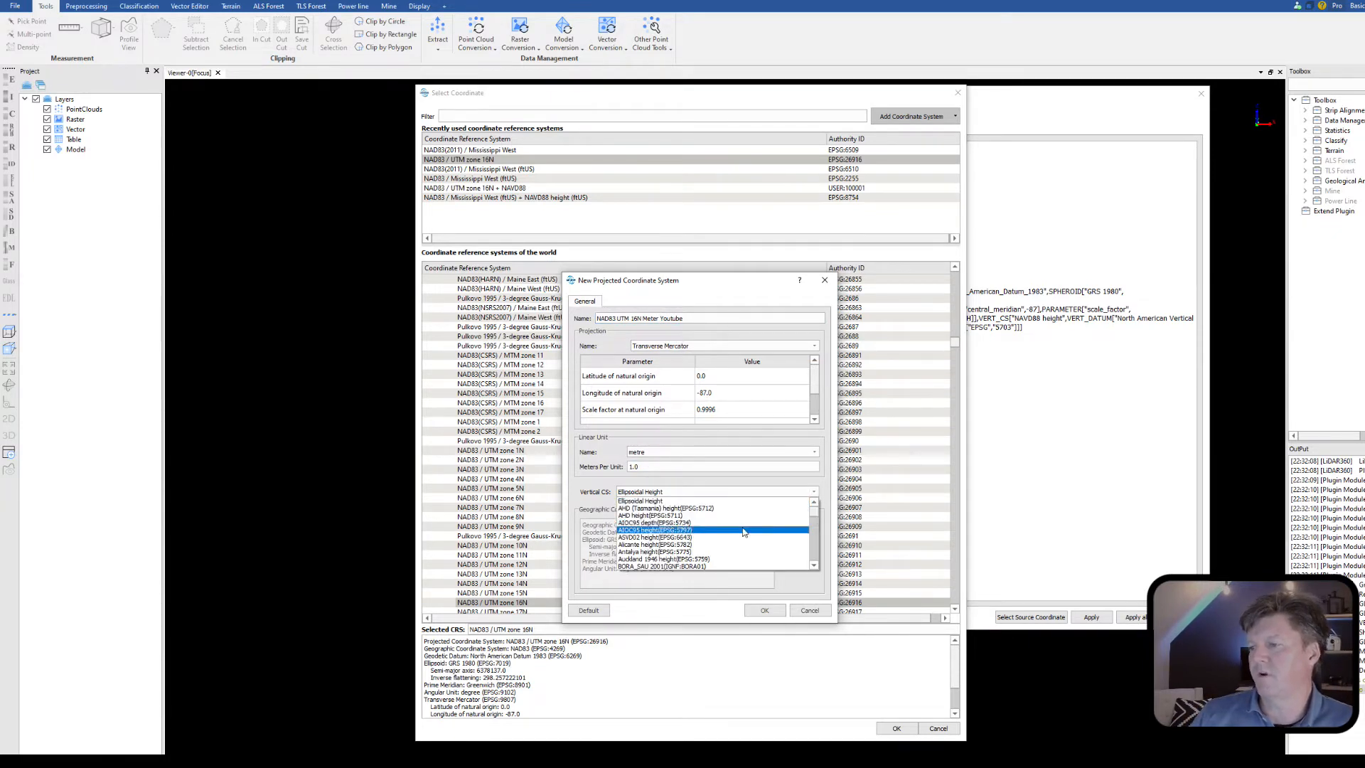
pyautogui.scroll(-15, 741, 533)
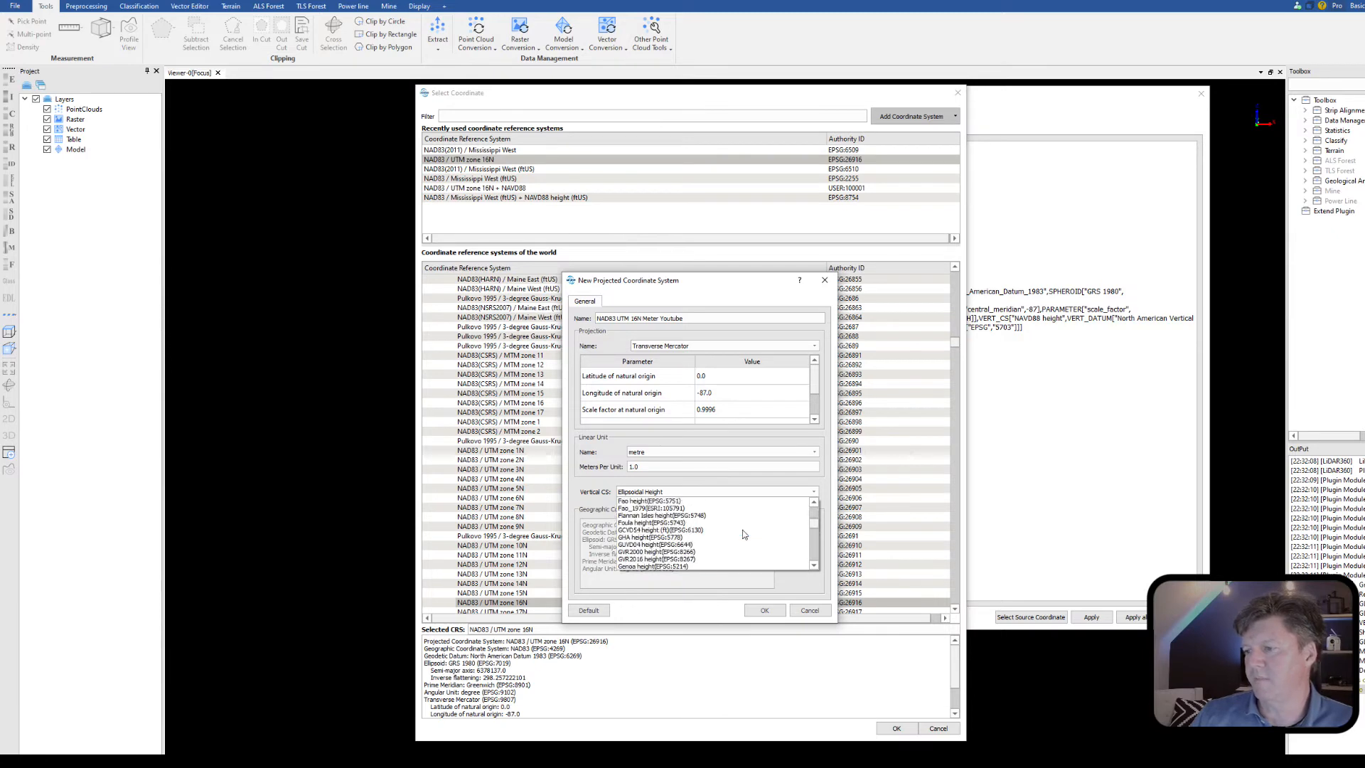
pyautogui.scroll(-4, 740, 534)
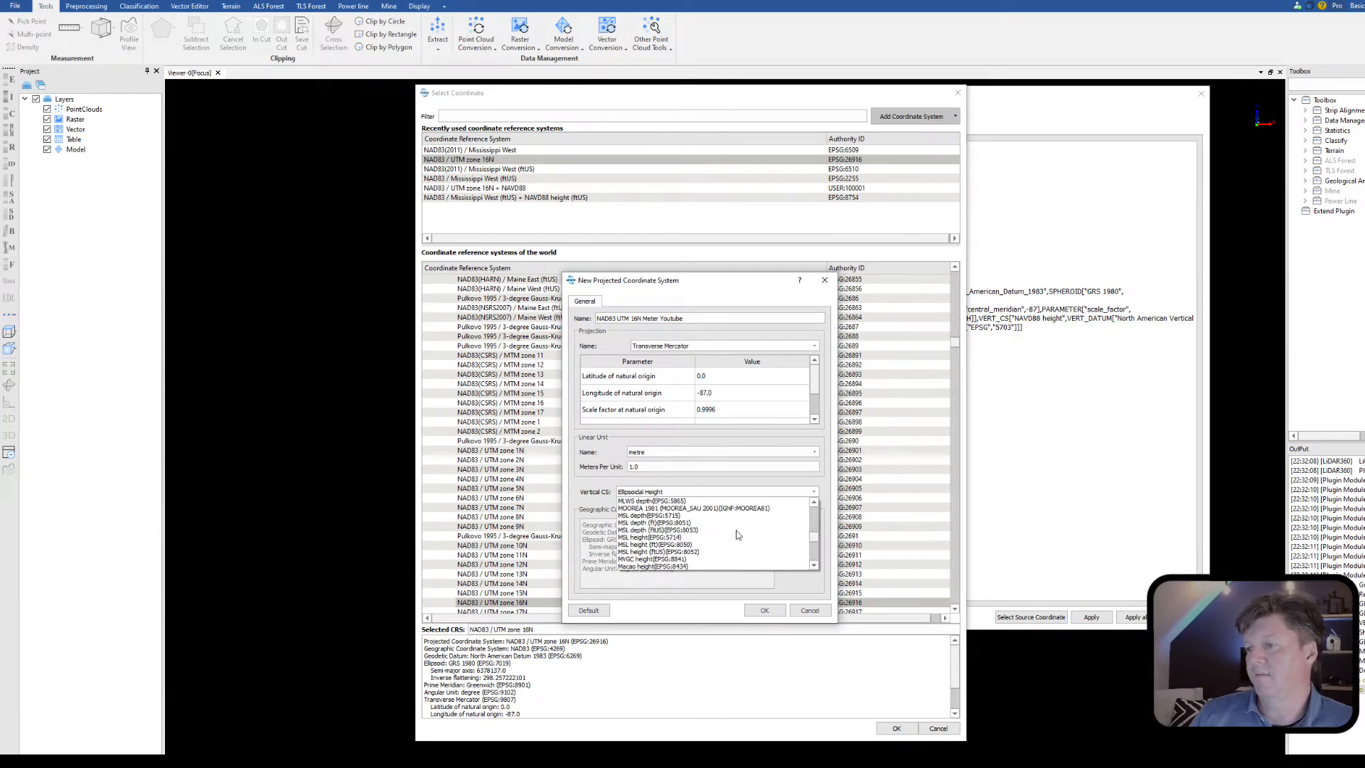
pyautogui.scroll(-5, 738, 535)
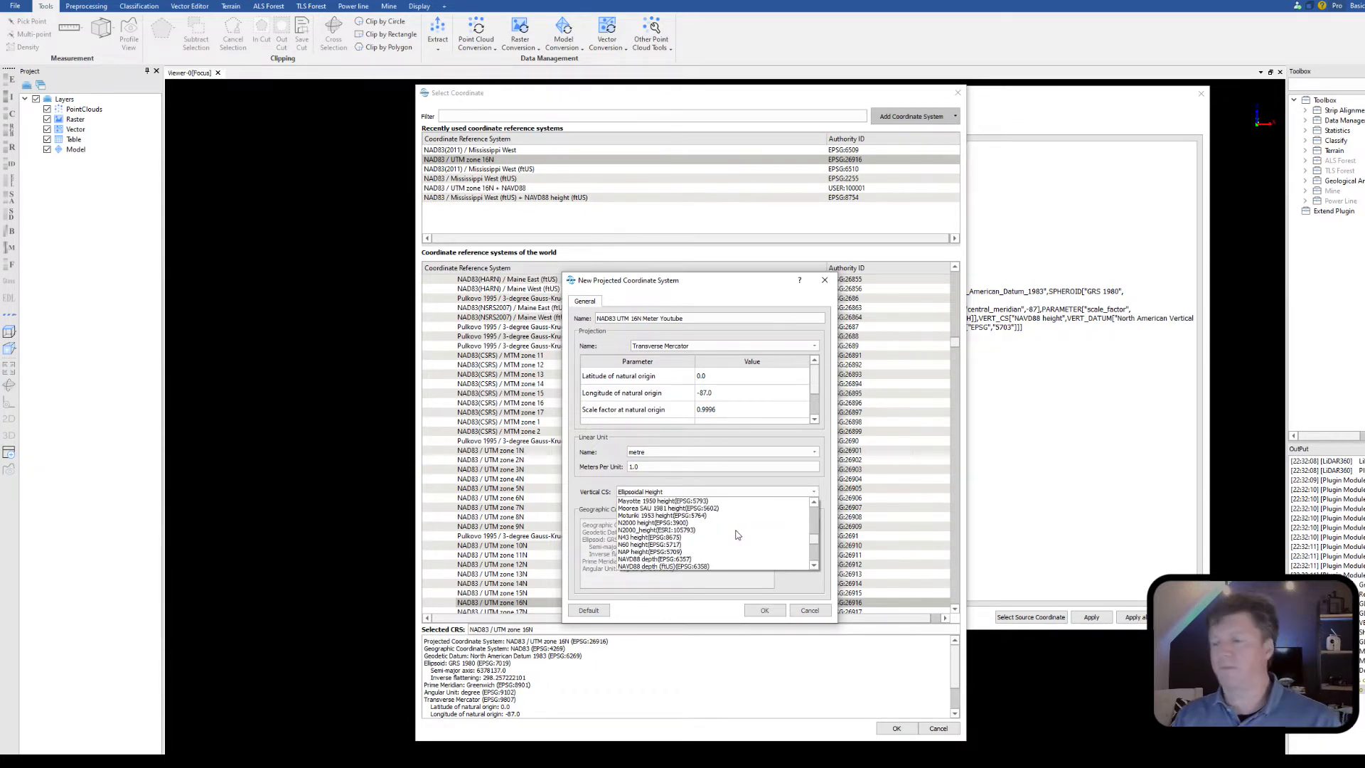
pyautogui.scroll(-1, 694, 540)
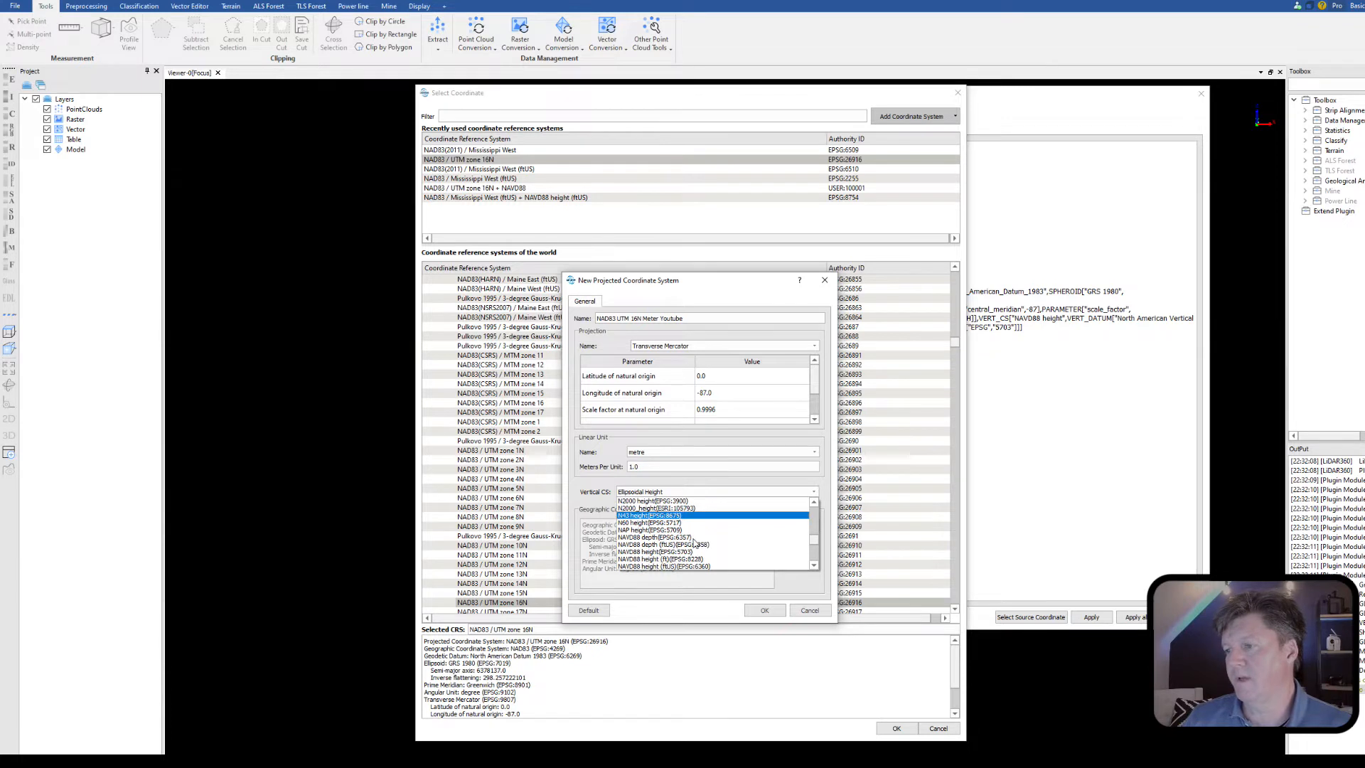
pyautogui.scroll(-1, 695, 541)
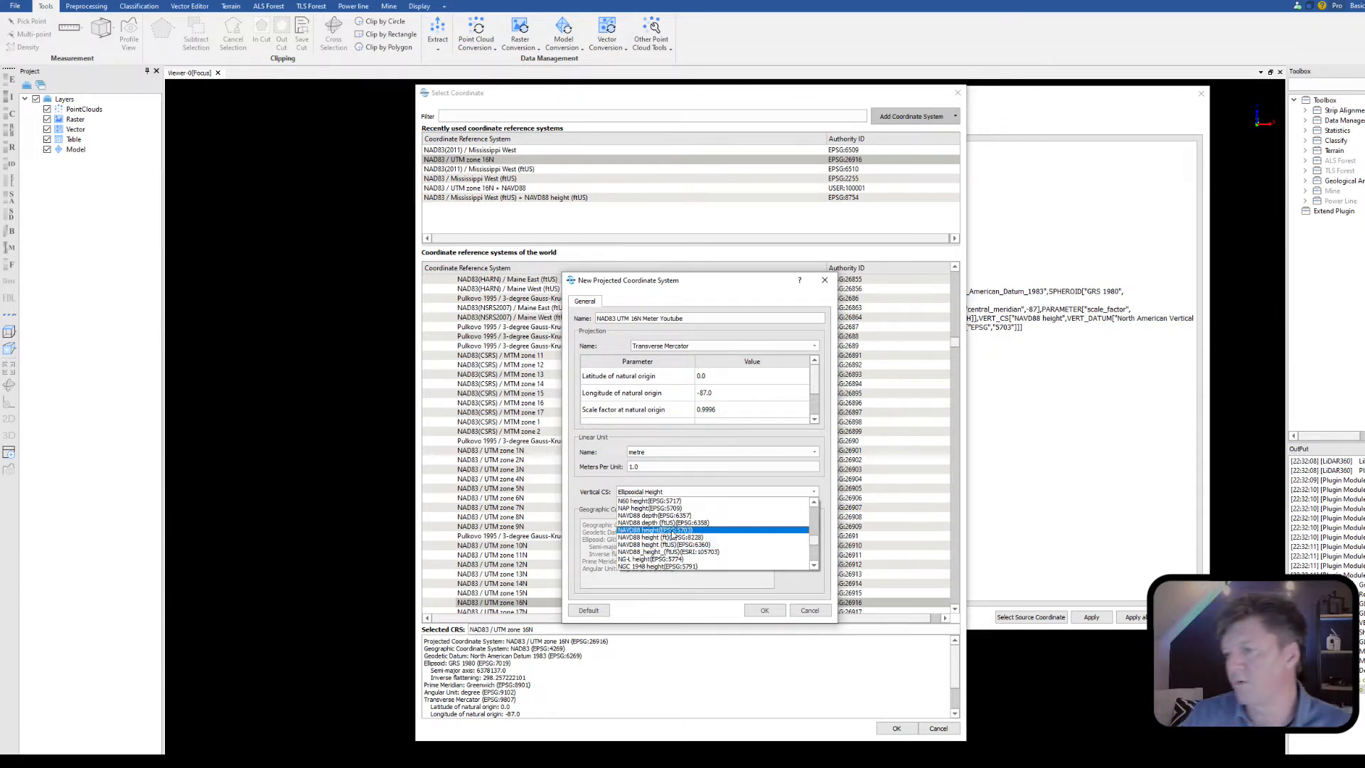
pyautogui.click(673, 532)
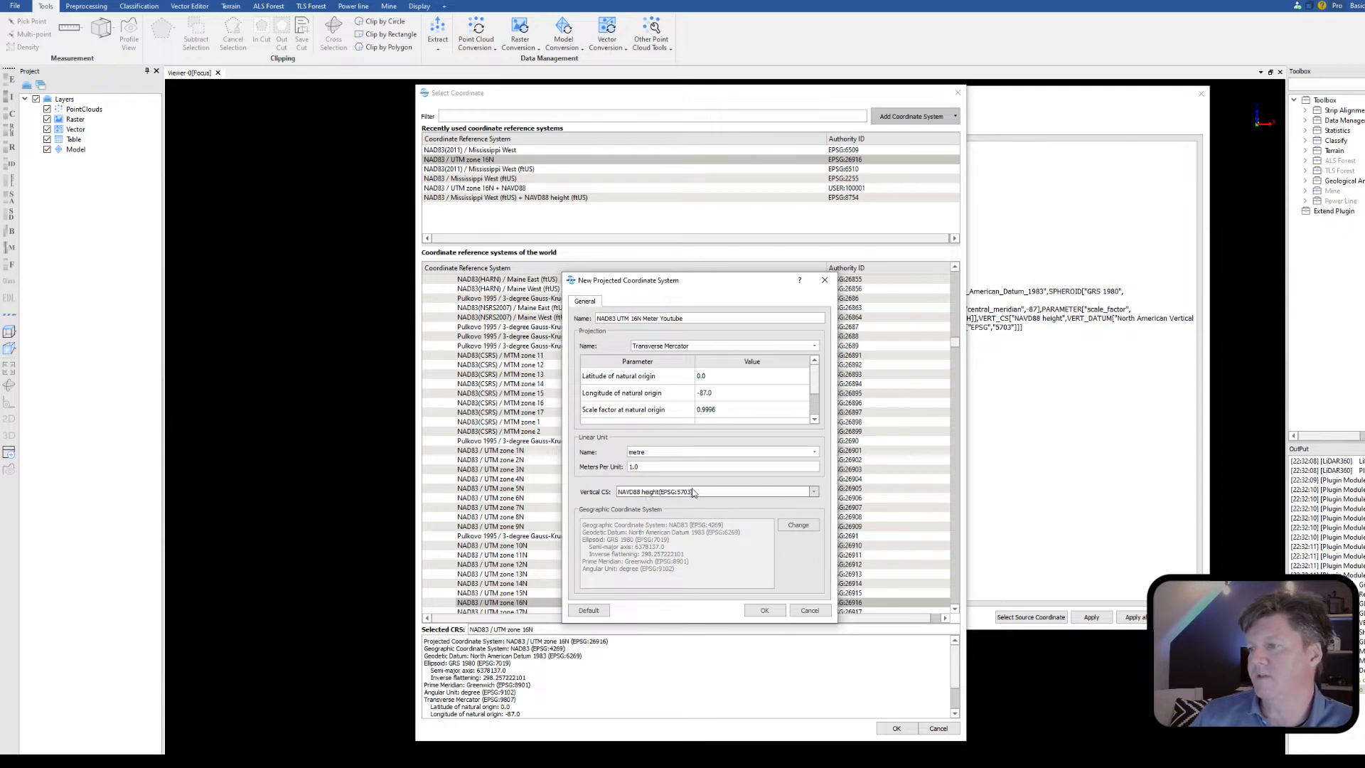
pyautogui.click(763, 611)
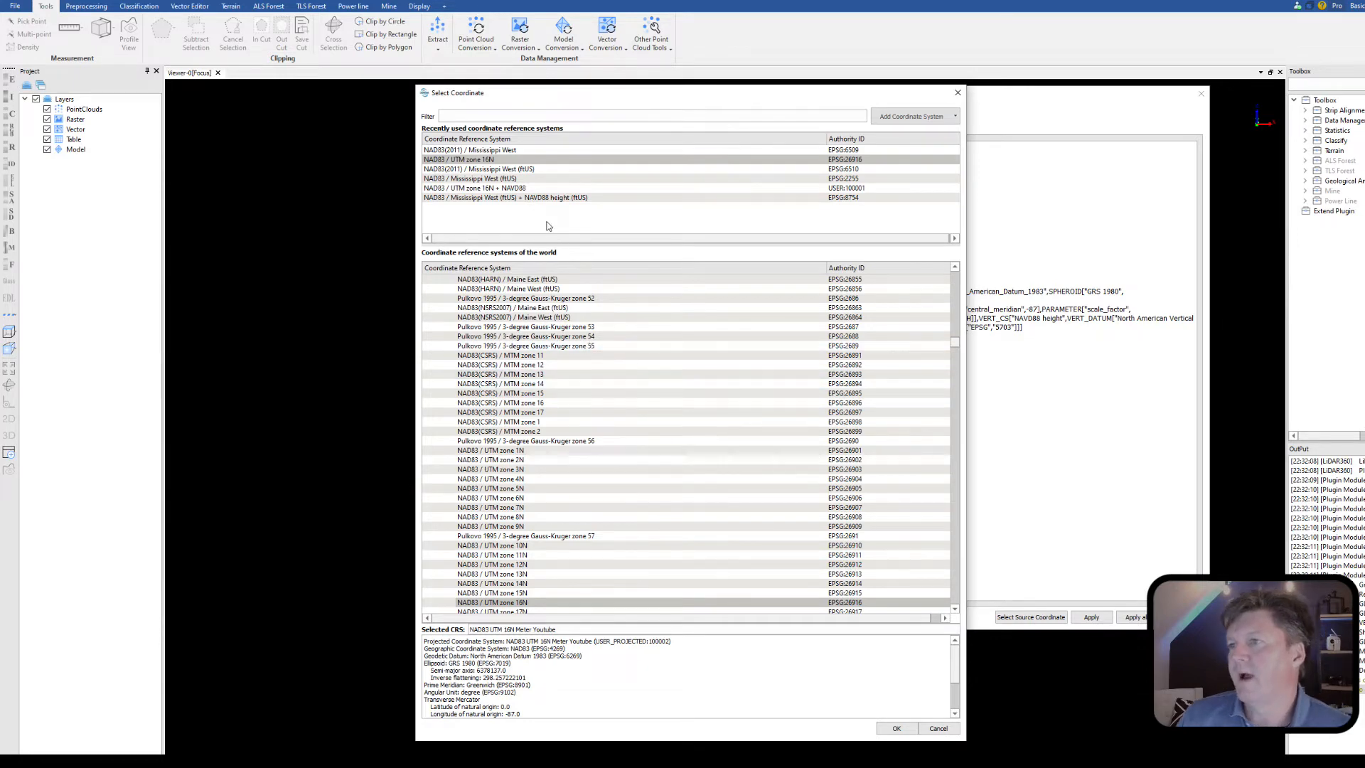
# Step: Assign the user-defined NAD83 UTM 16N Meter Youtube system as the LAS file's source coordinate and load the point cloud
pyautogui.scroll(10, 532, 288)
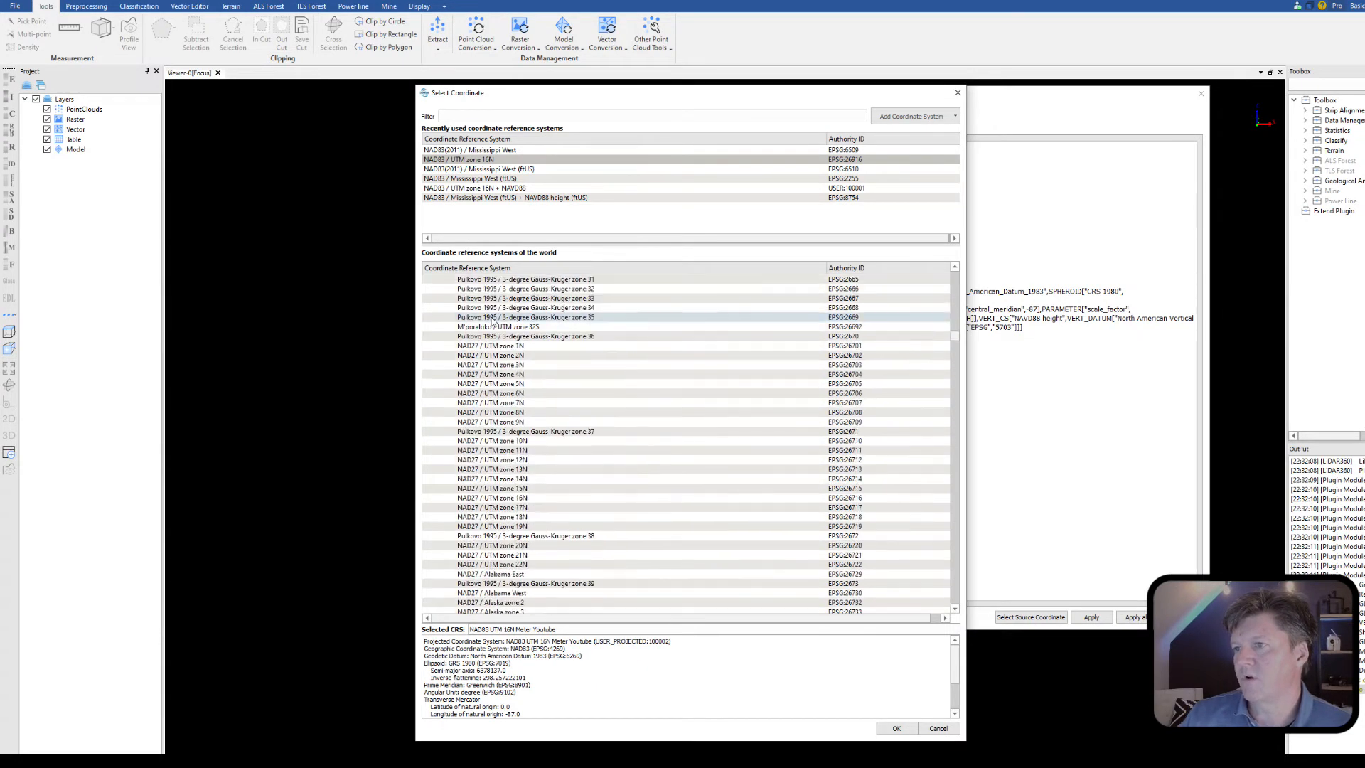
pyautogui.scroll(15, 492, 321)
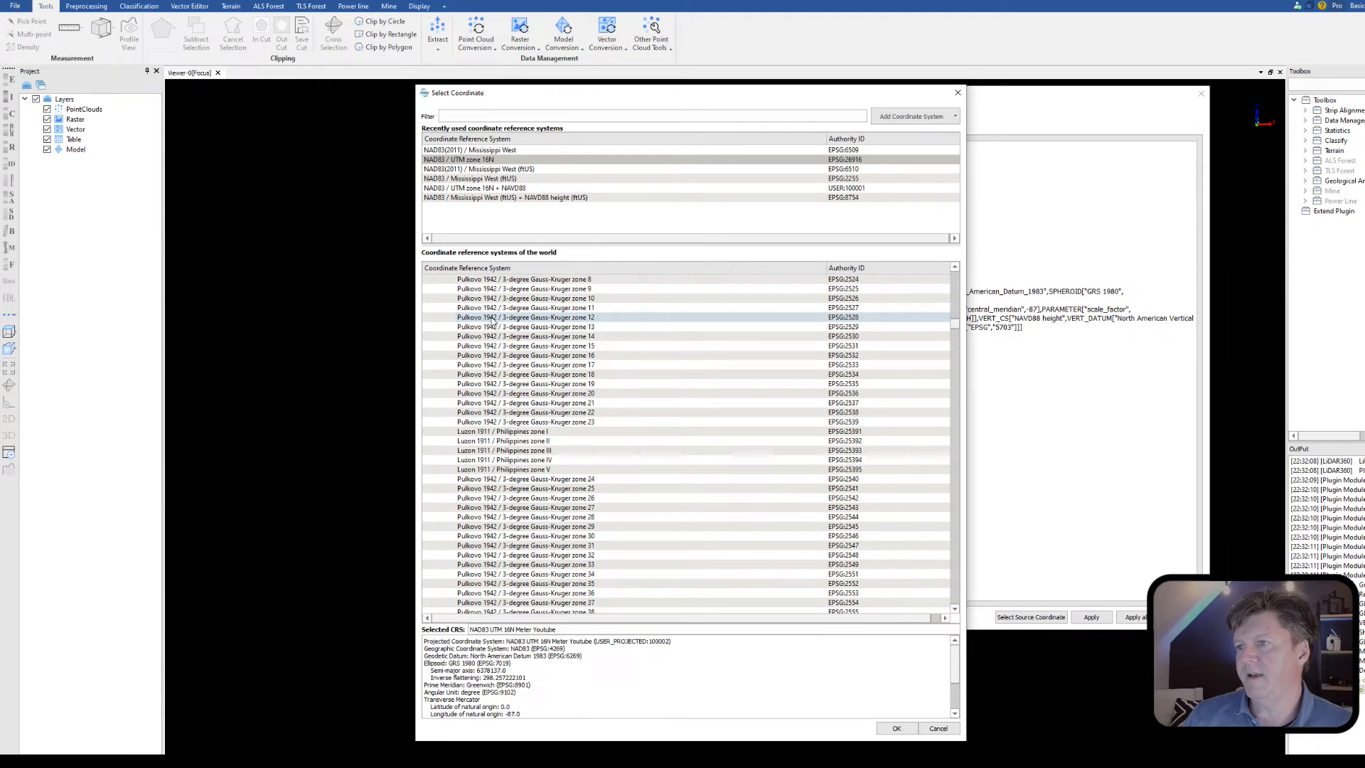
pyautogui.moveTo(955, 324); pyautogui.dragTo(955, 276)
pyautogui.click(427, 289)
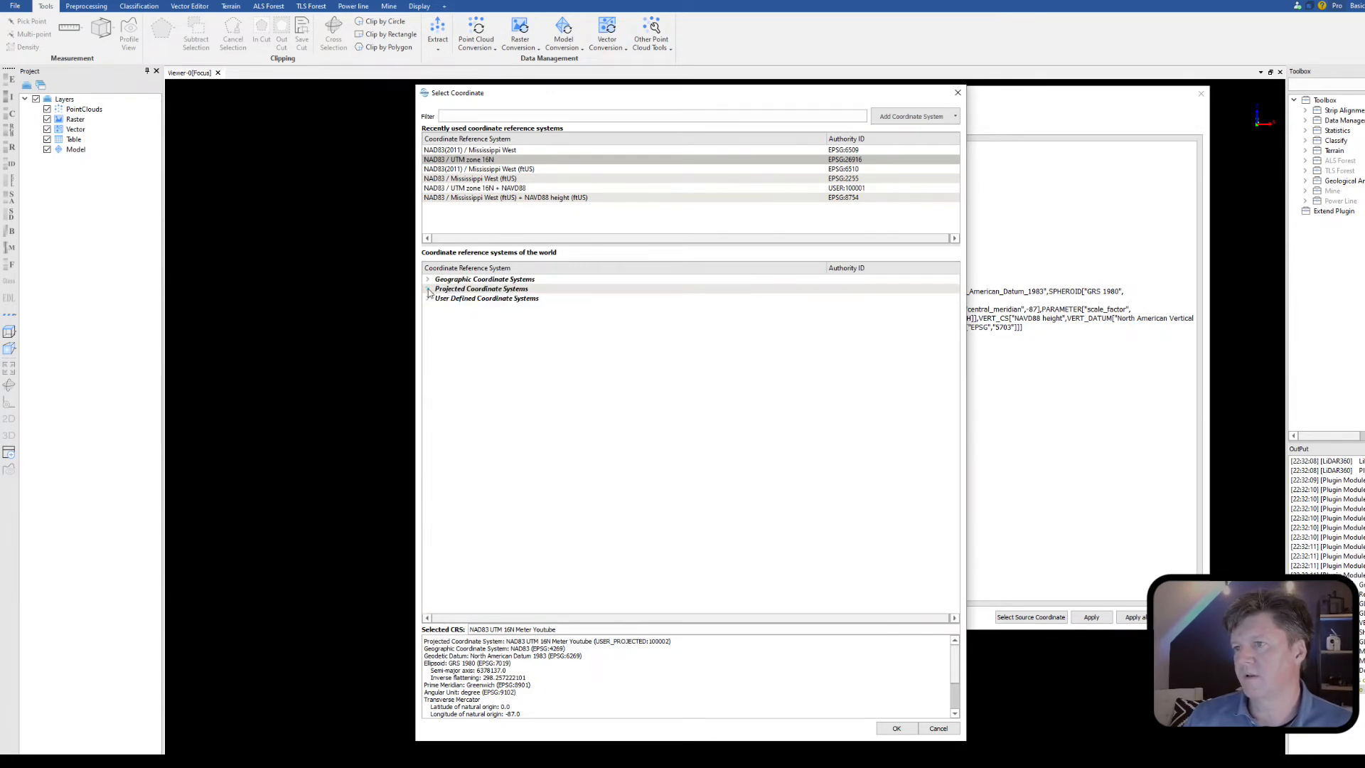
pyautogui.click(428, 298)
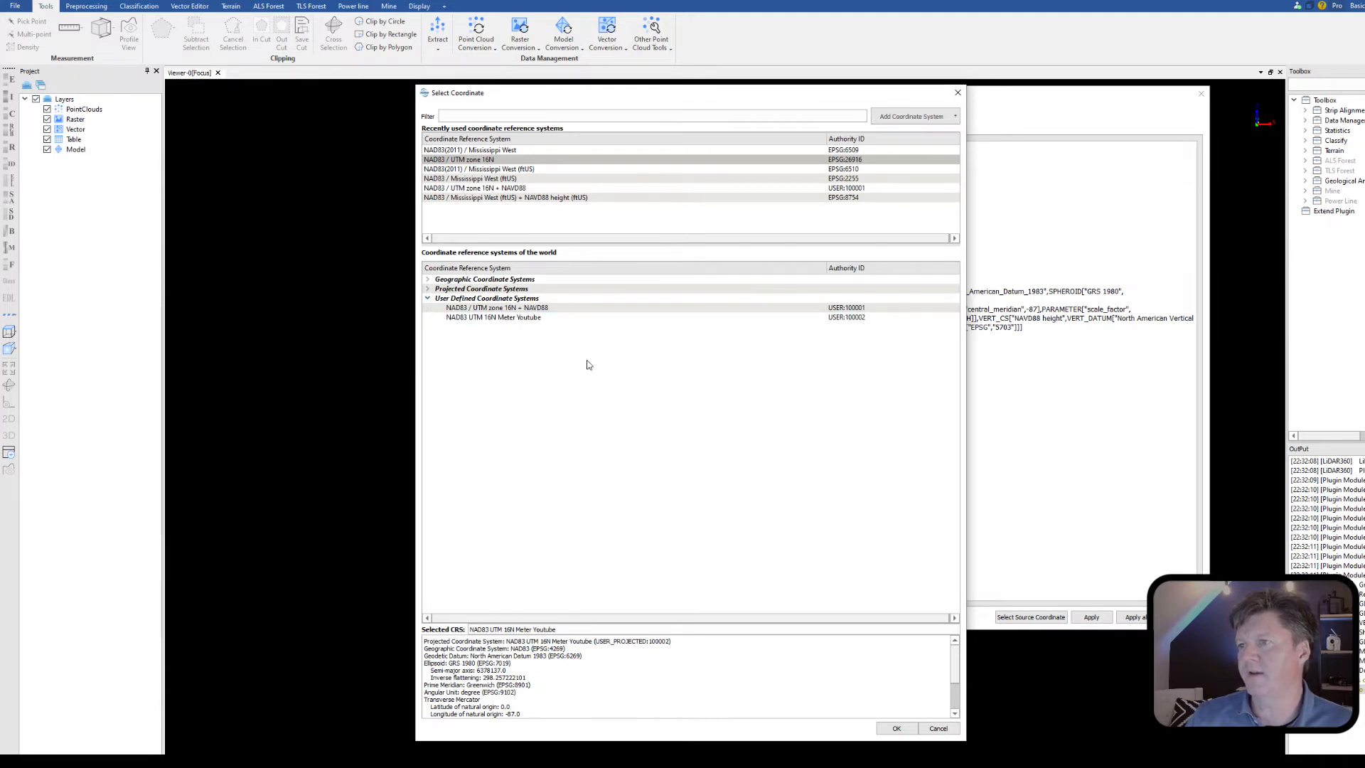
pyautogui.click(517, 322)
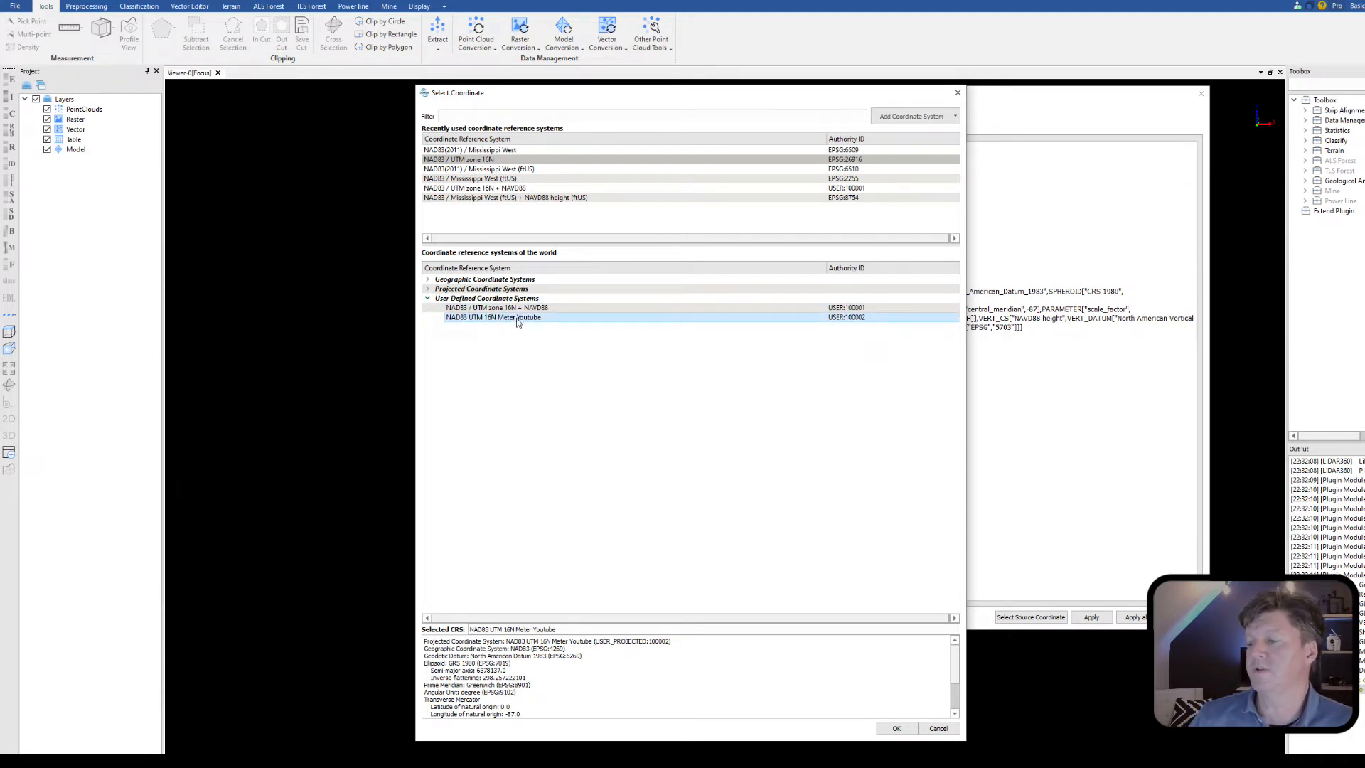
pyautogui.click(897, 733)
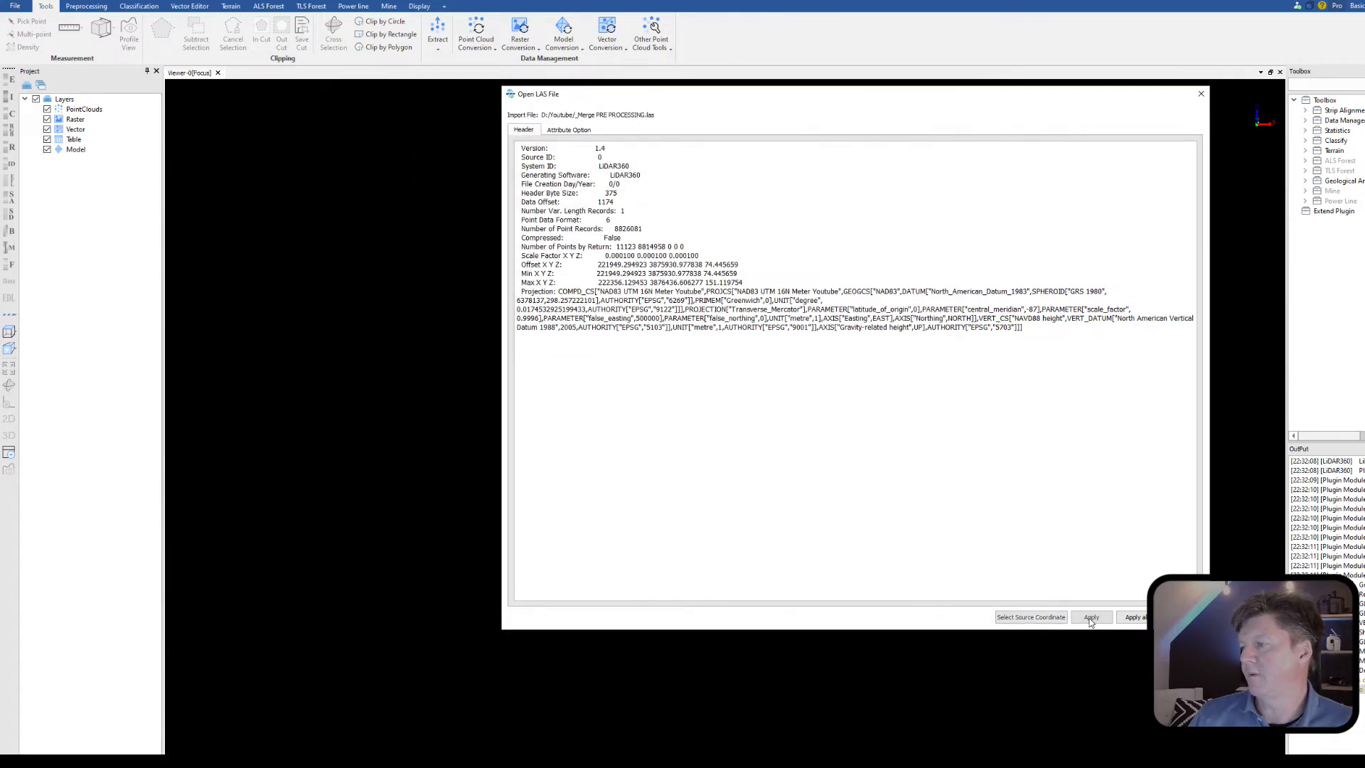
pyautogui.click(1091, 617)
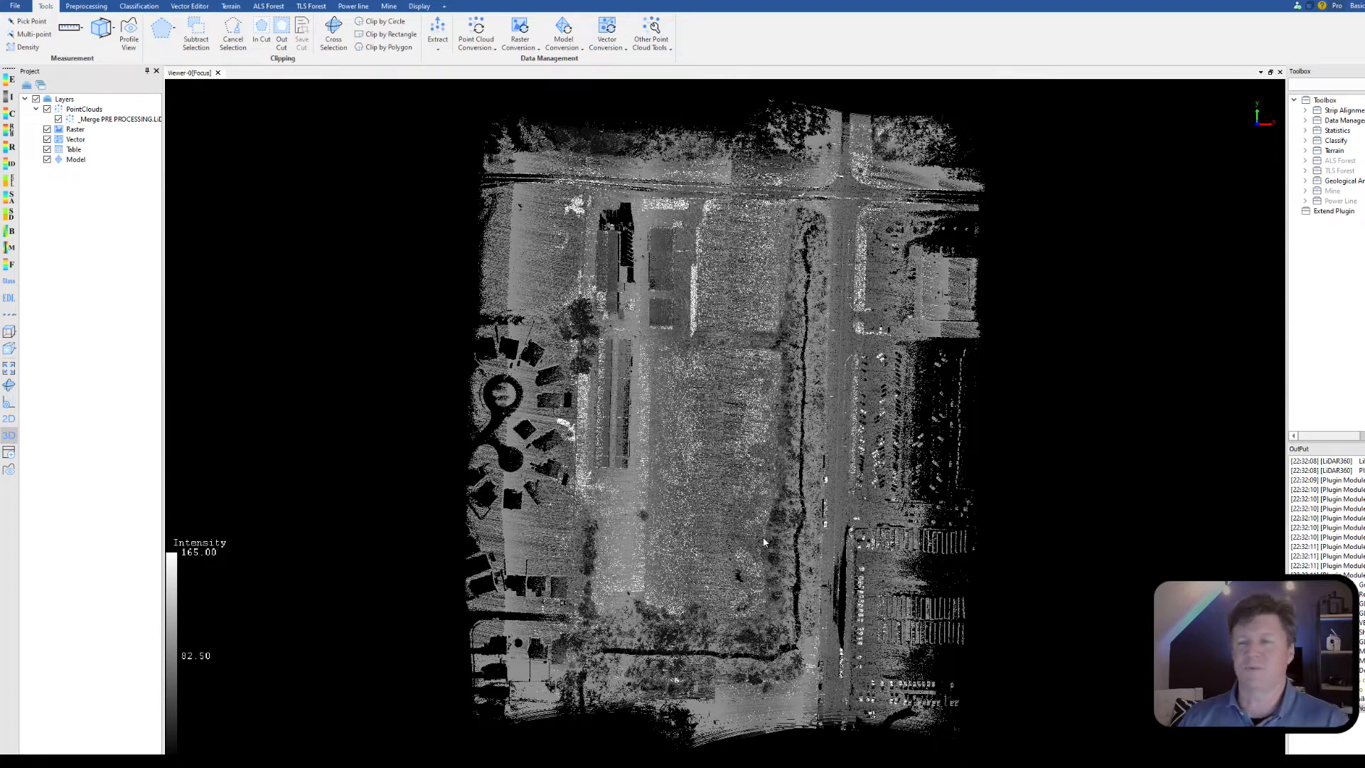
# Step: Reproject the point cloud to NAD83 / Mississippi West (ftUS) + NAVD88 height (ftUS), EPSG:8754, and add the output to the project
pyautogui.click(1306, 121)
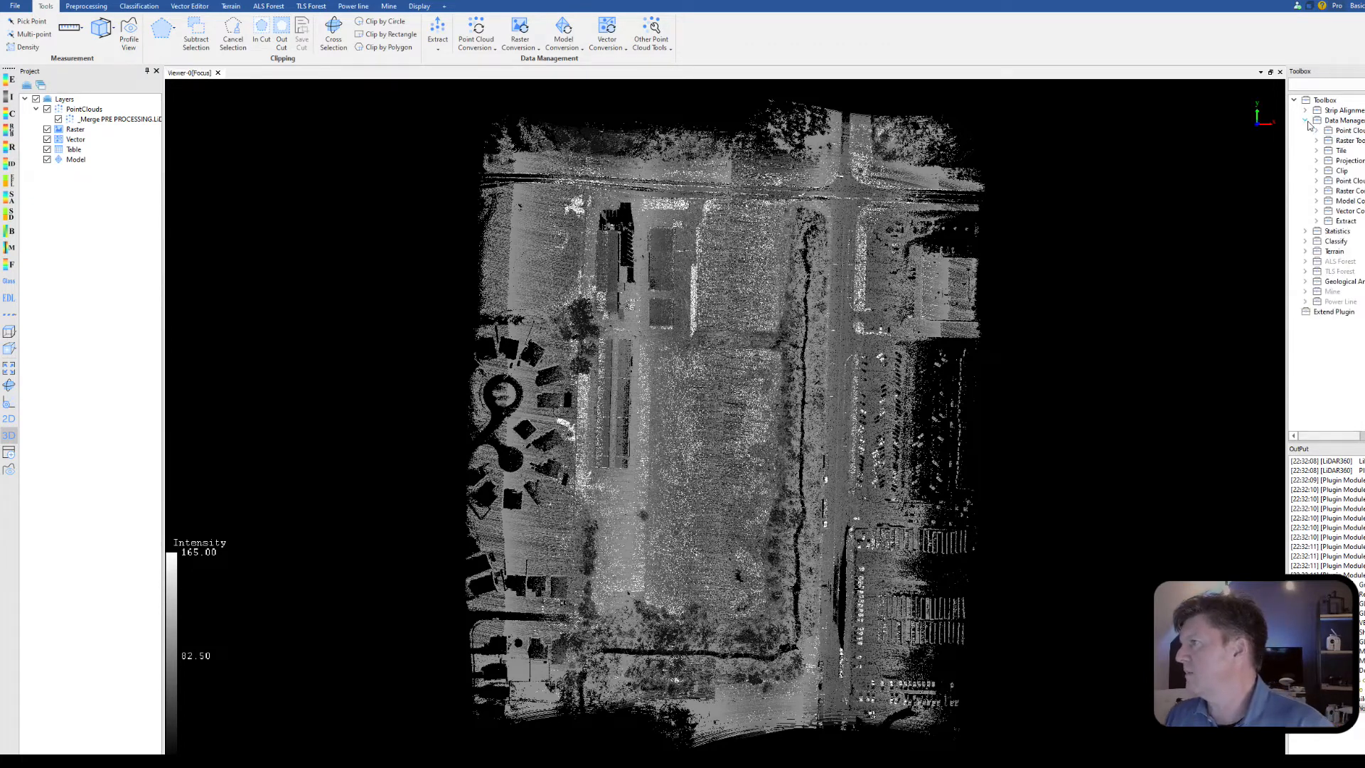
pyautogui.click(1316, 160)
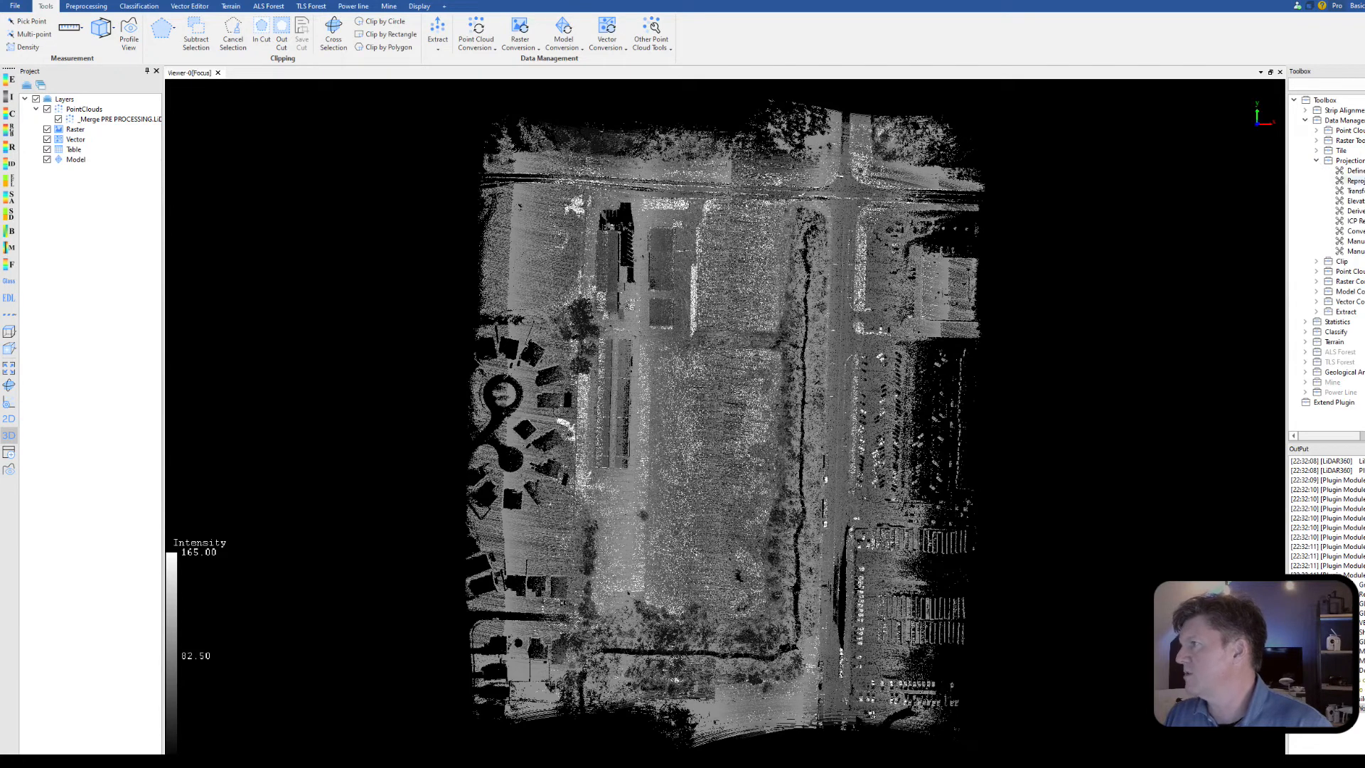
pyautogui.doubleClick(1354, 181)
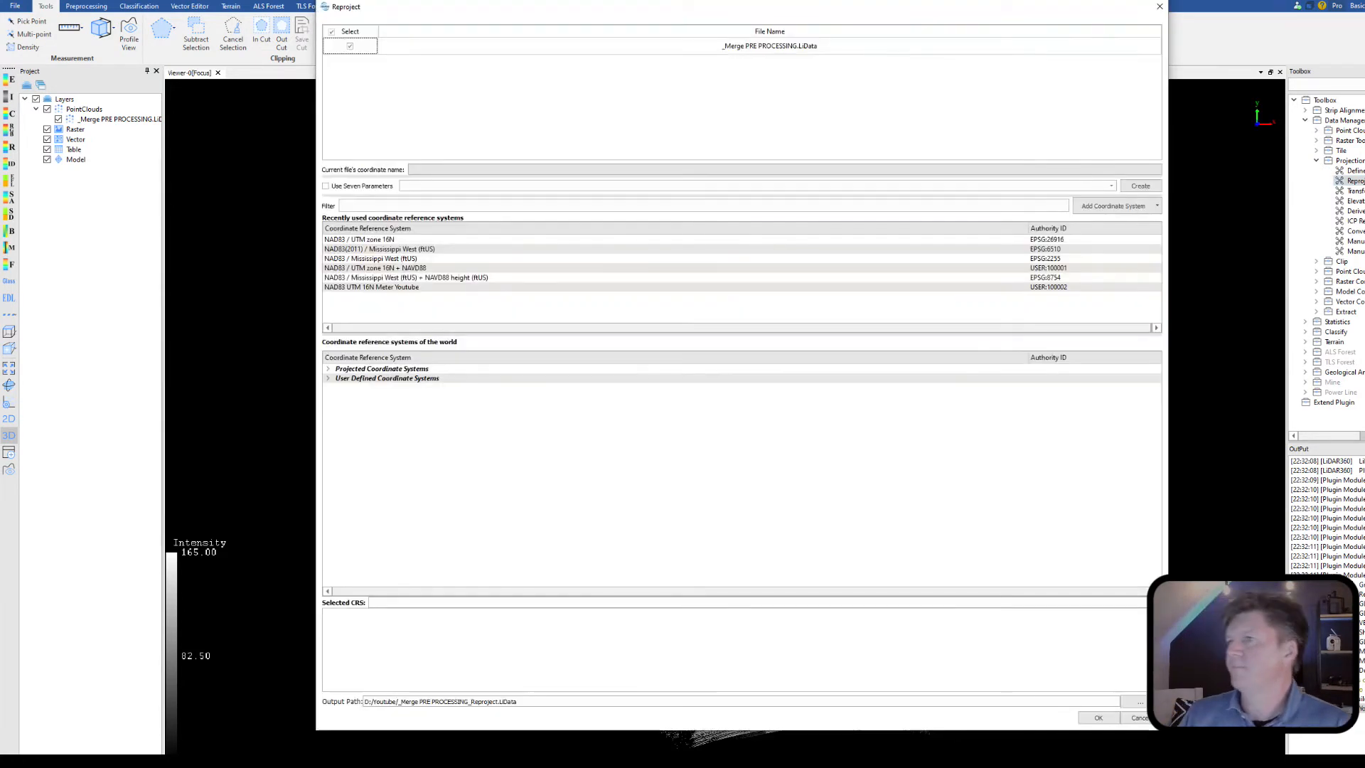
pyautogui.click(436, 278)
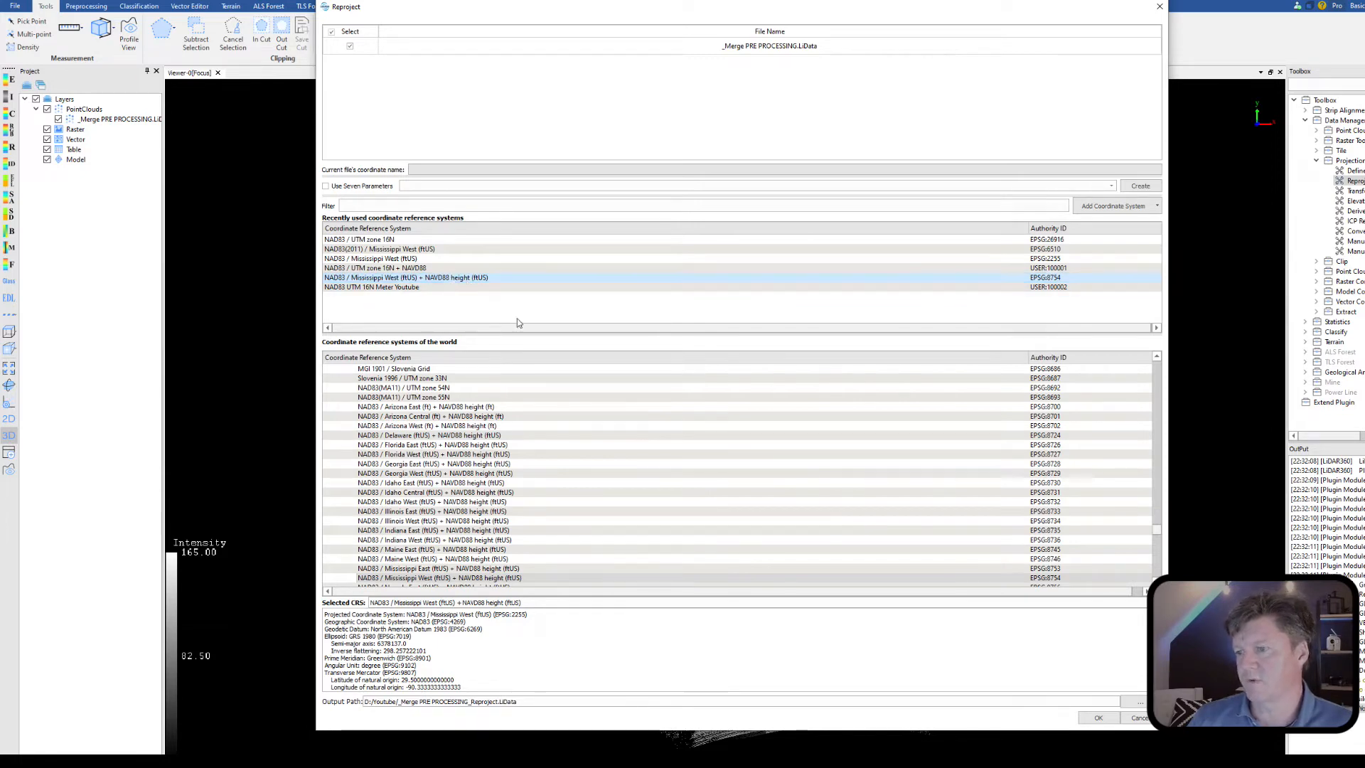
pyautogui.click(1097, 717)
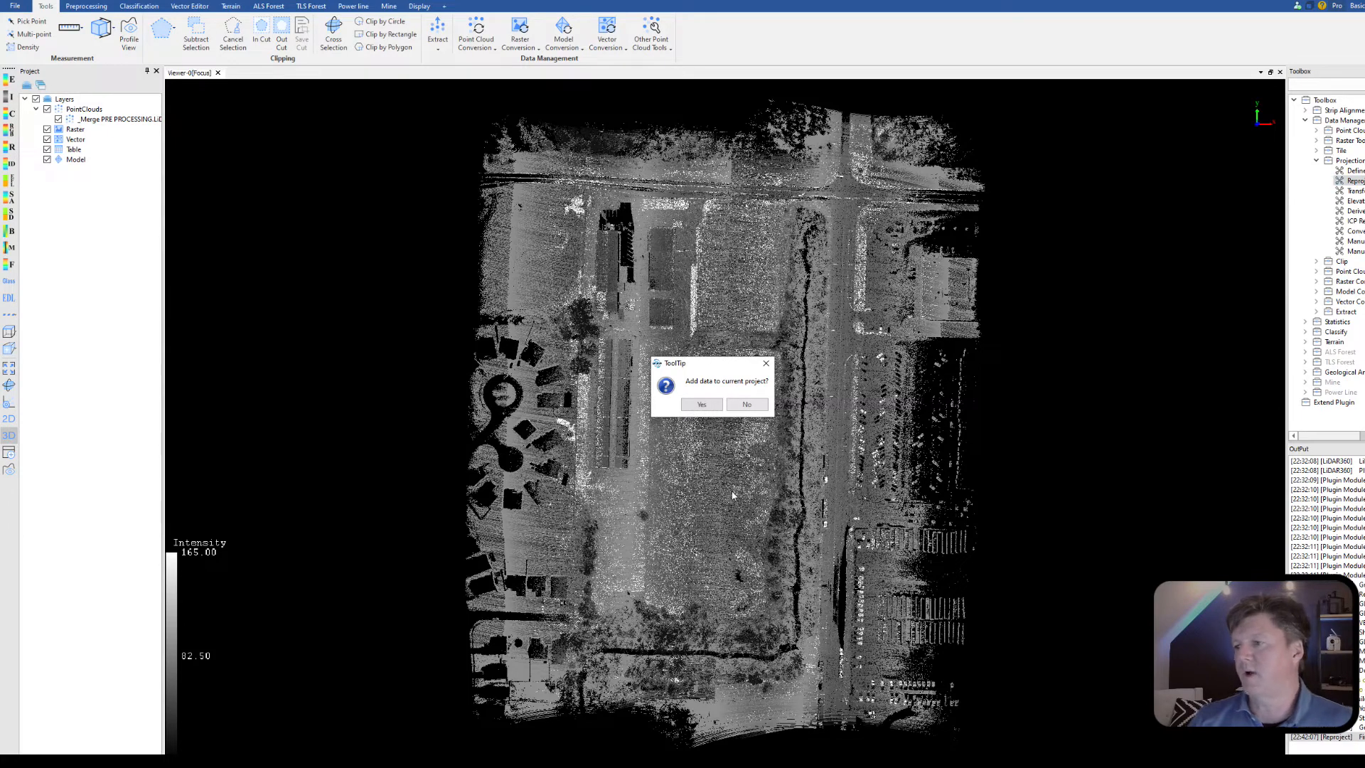
pyautogui.click(701, 404)
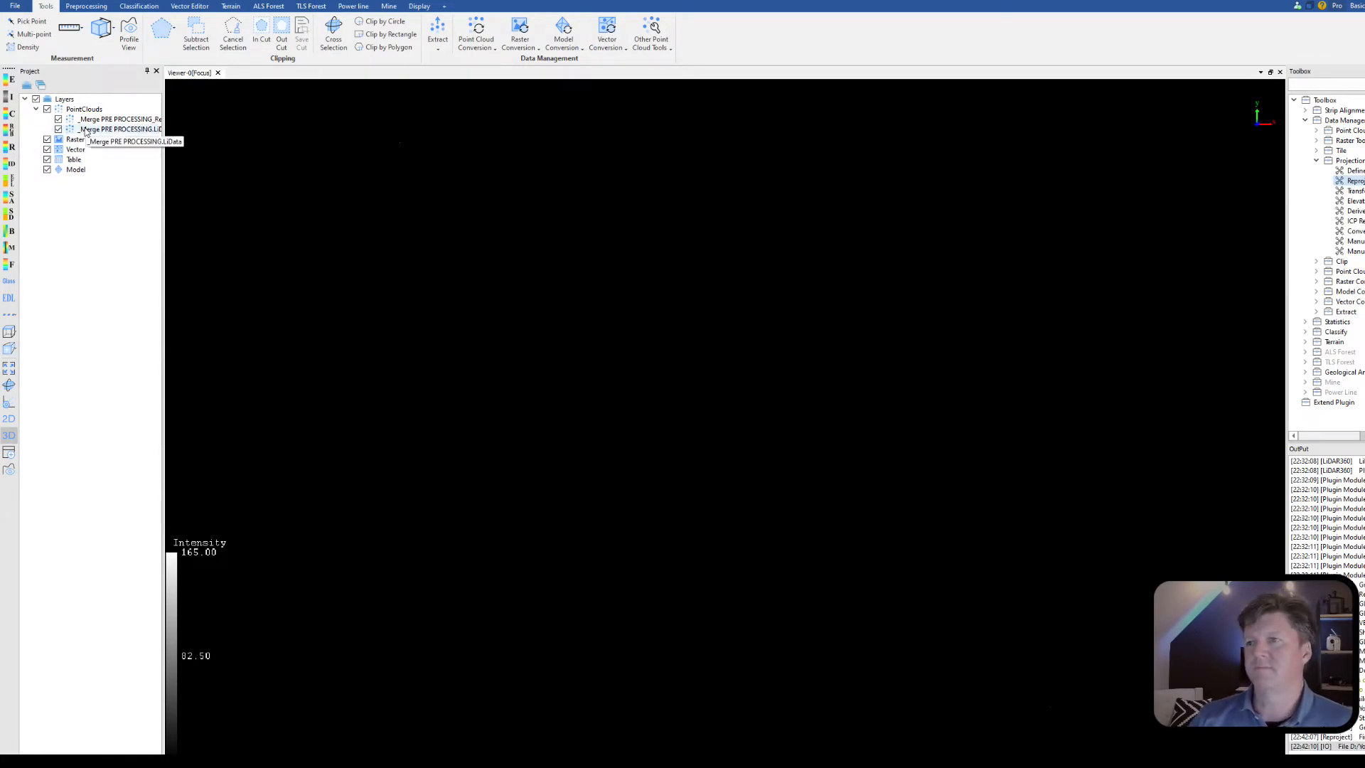
# Step: Zoom the viewer to the original _Merge PRE PROCESSING.LiData point cloud layer
pyautogui.rightClick(108, 131)
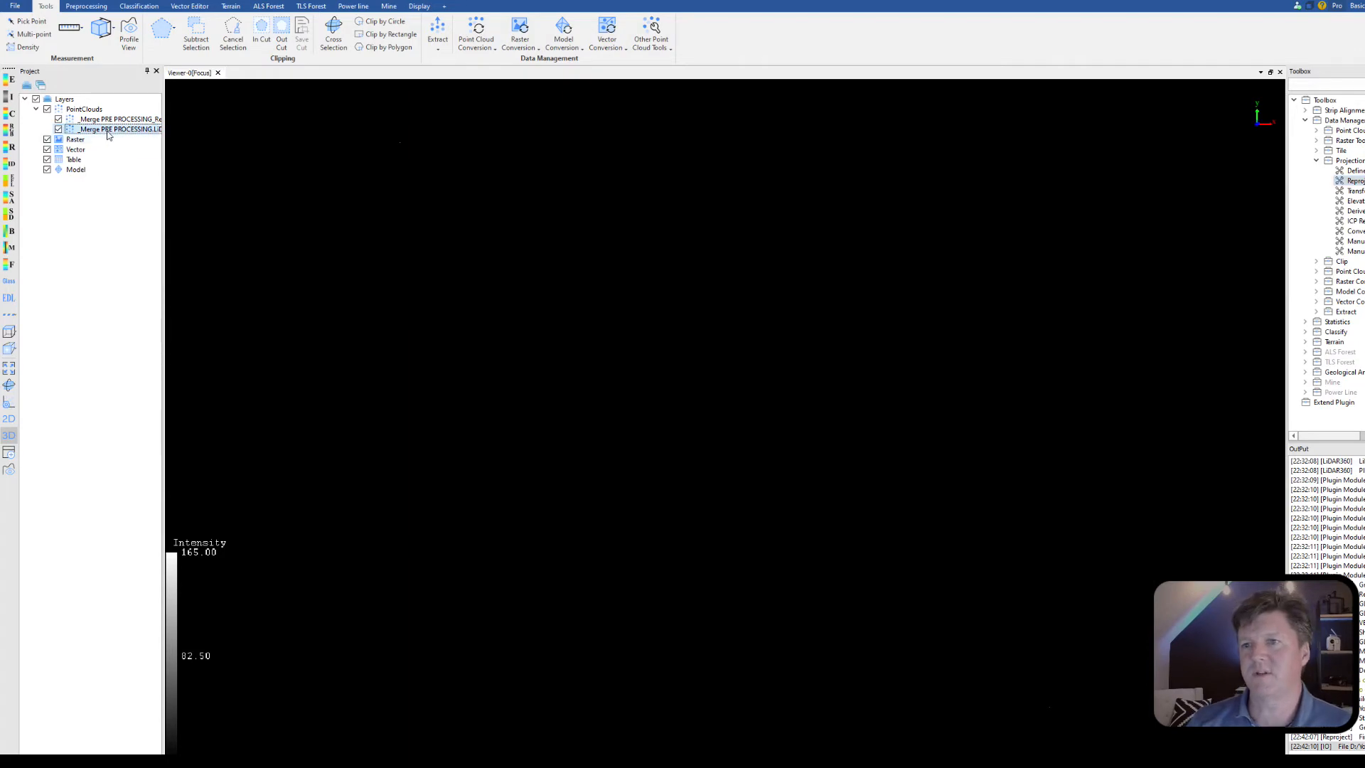
pyautogui.click(154, 174)
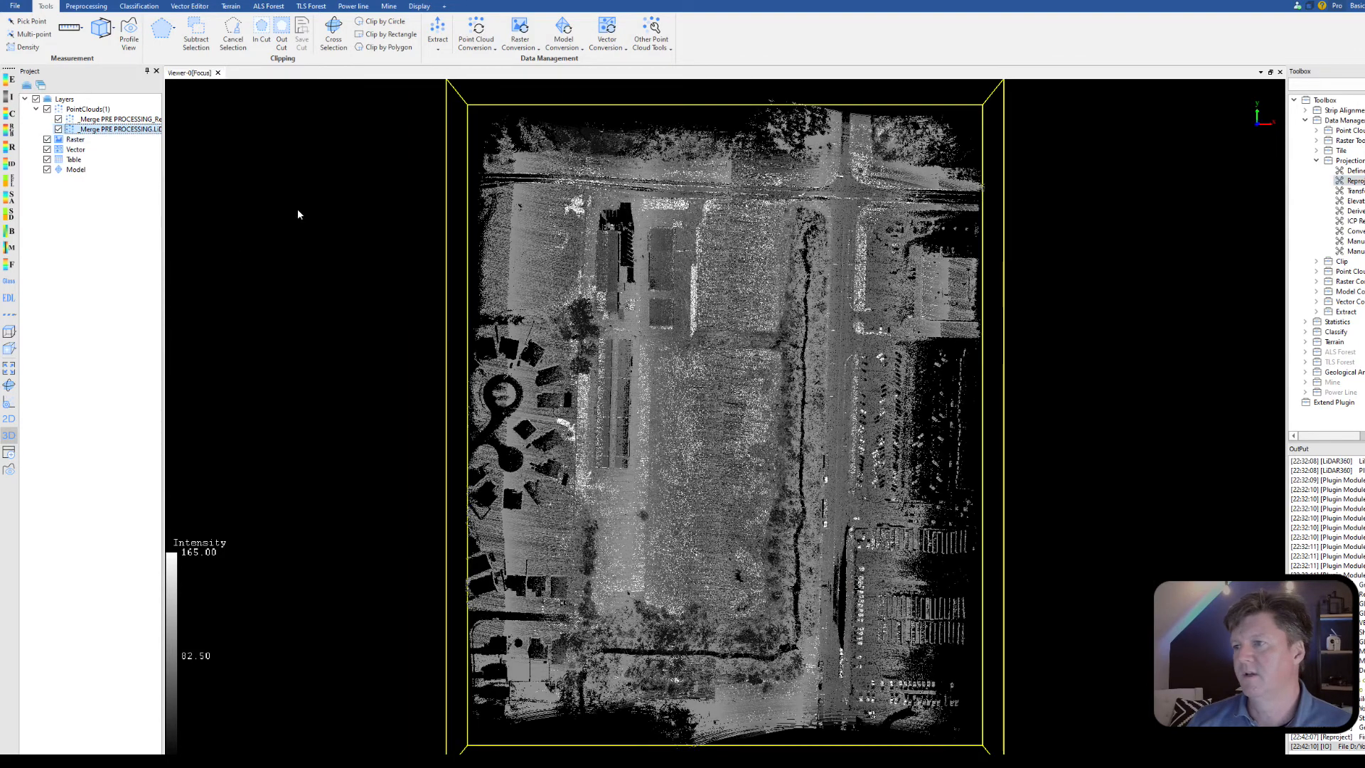
# Step: Pick a point in the original point cloud, and one in the reprojected cloud after zooming to its layer, to compare their coordinates
pyautogui.click(31, 22)
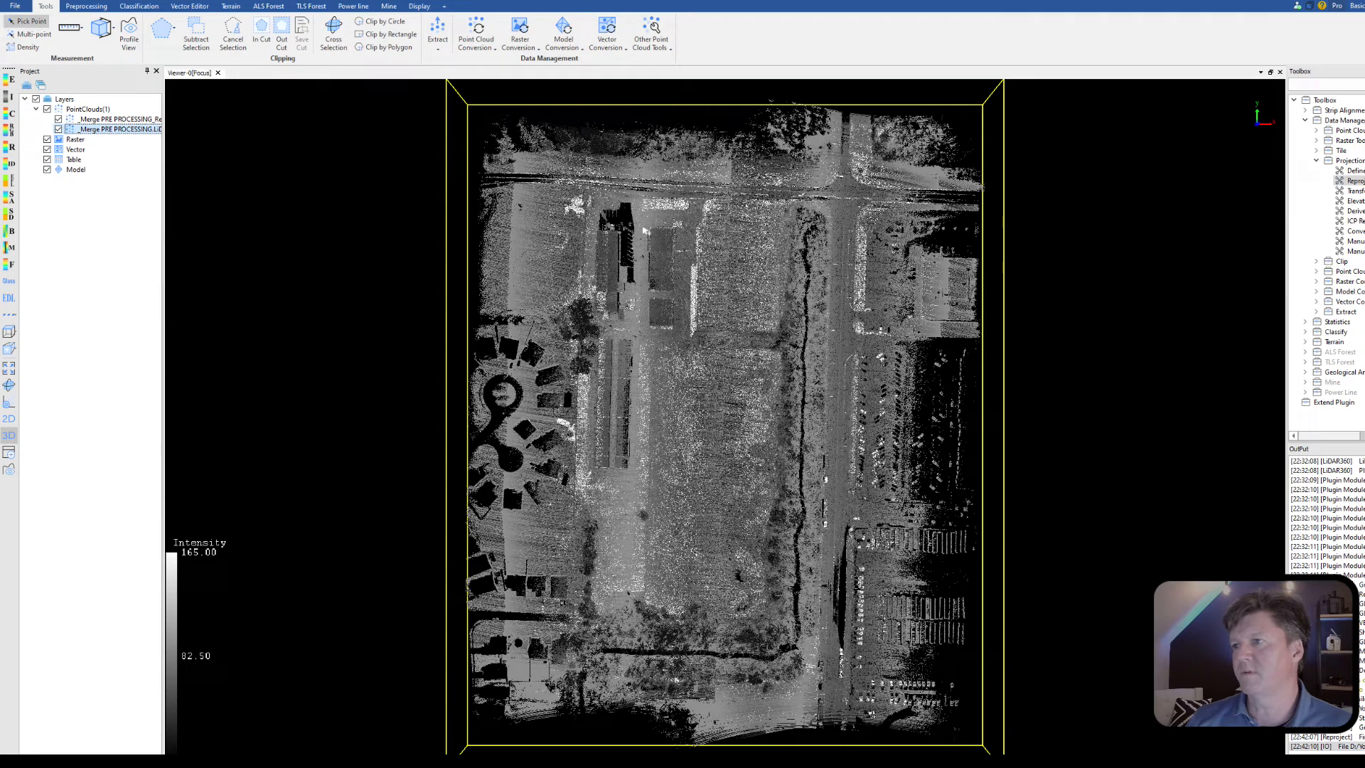
pyautogui.click(720, 220)
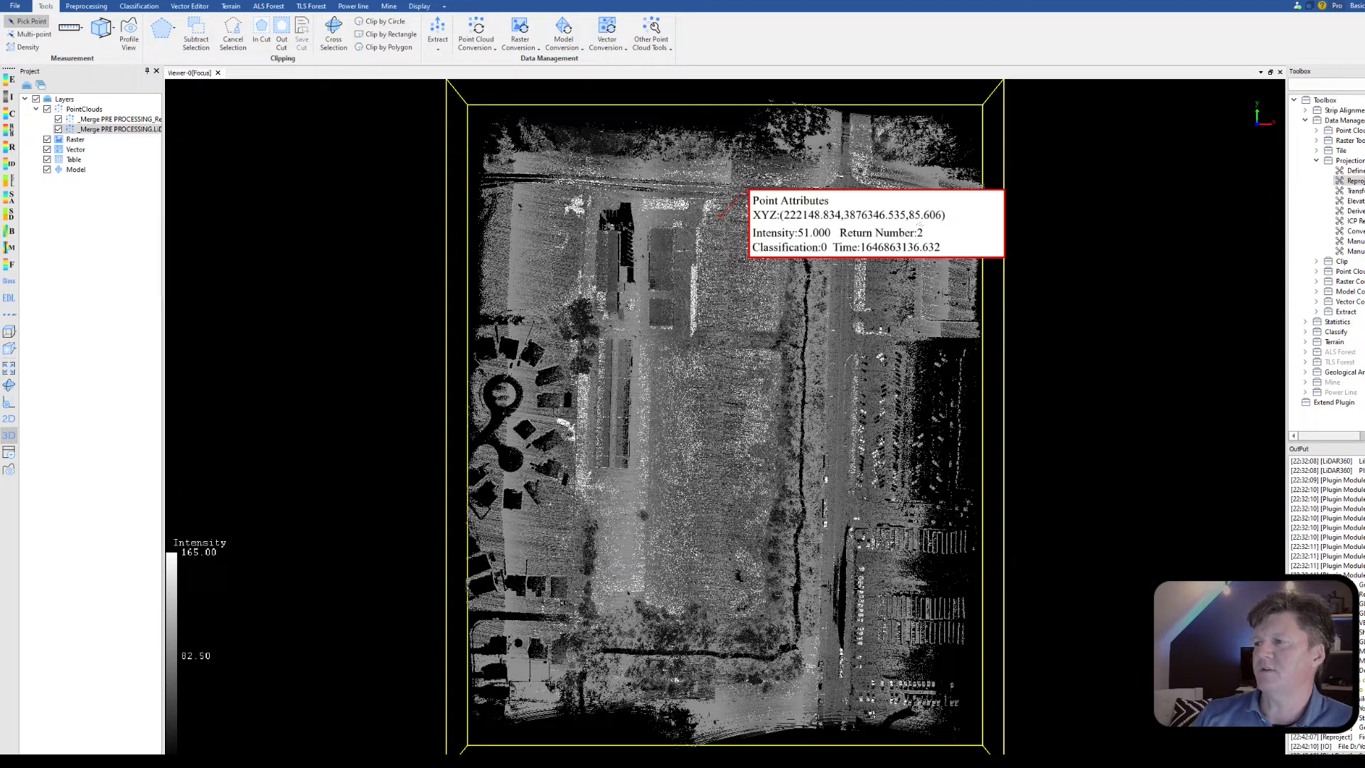
pyautogui.click(135, 120)
pyautogui.rightClick(130, 122)
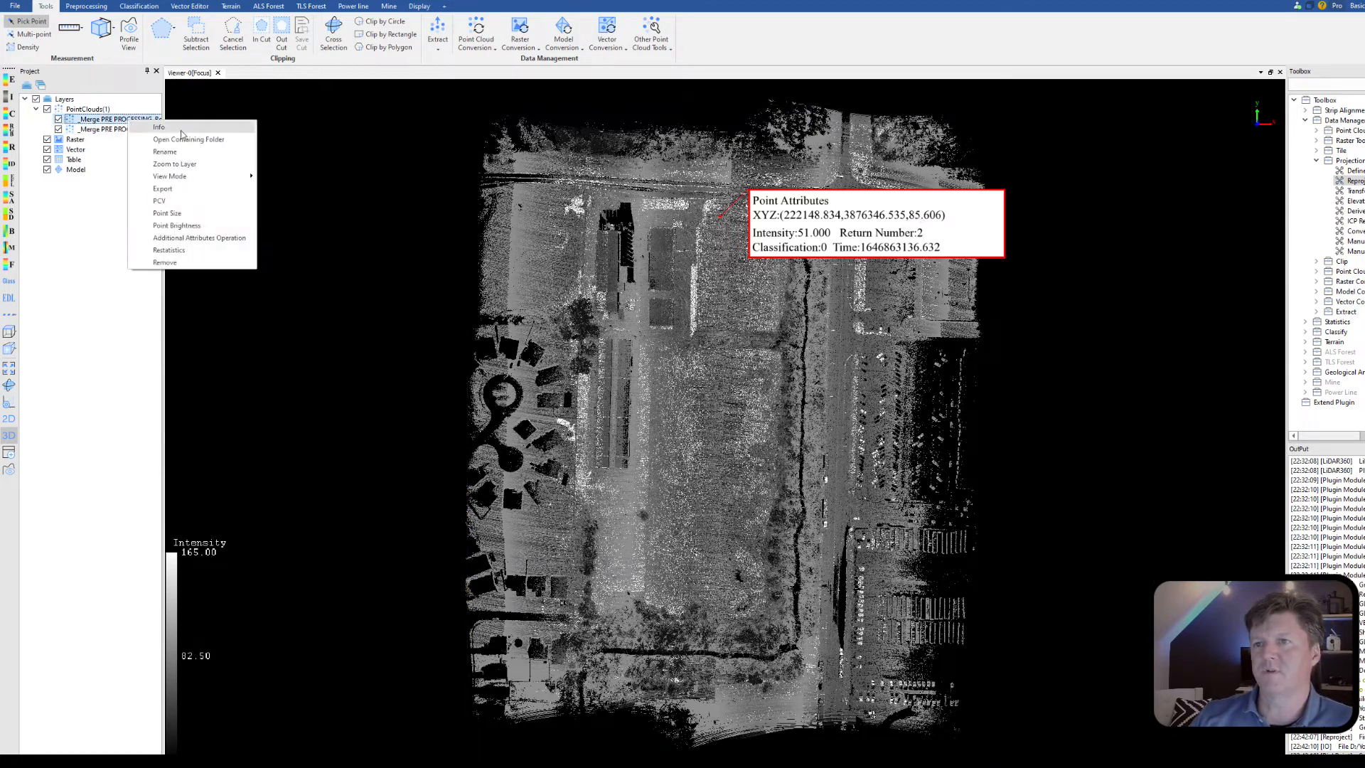
pyautogui.click(182, 165)
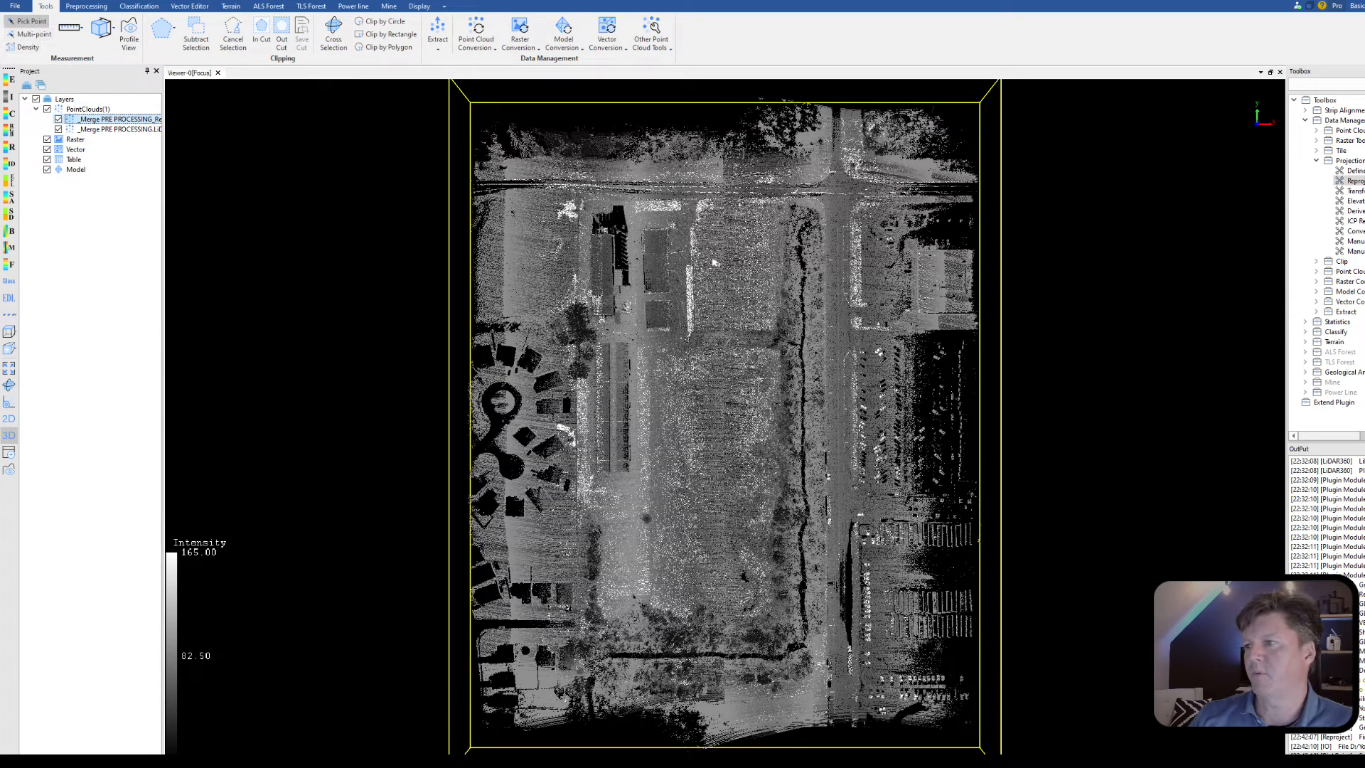
pyautogui.click(736, 226)
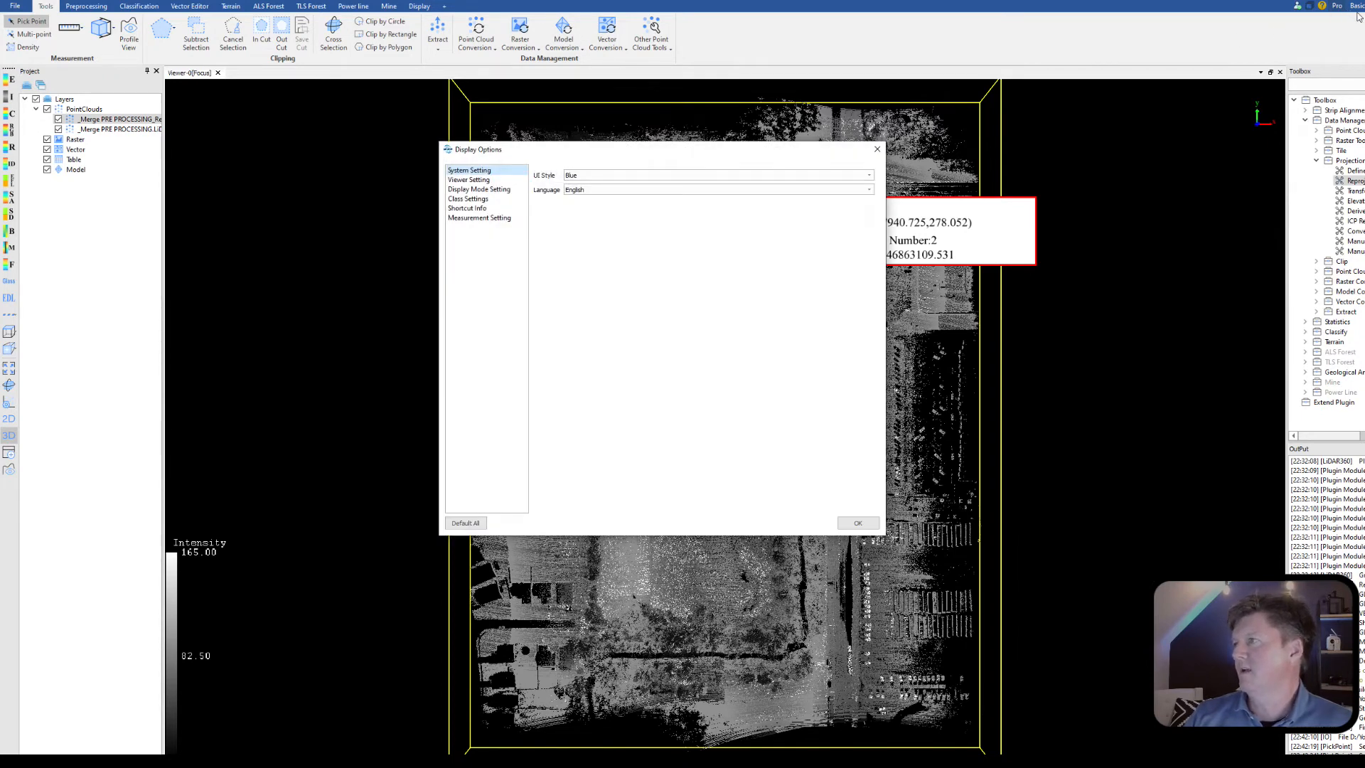
# Step: Set the measurement source unit to Feet, keep the target unit at Meters, and apply the display options
pyautogui.click(475, 221)
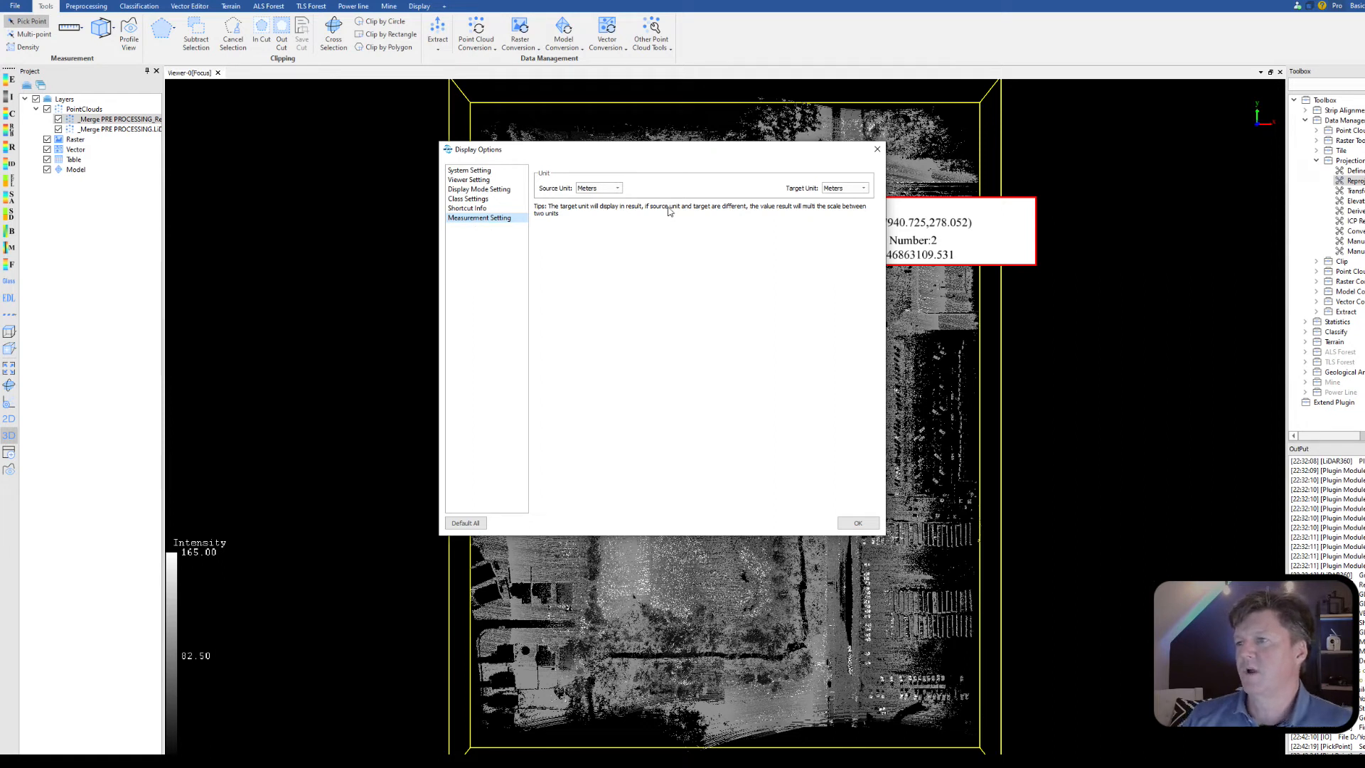
pyautogui.click(617, 189)
pyautogui.click(598, 208)
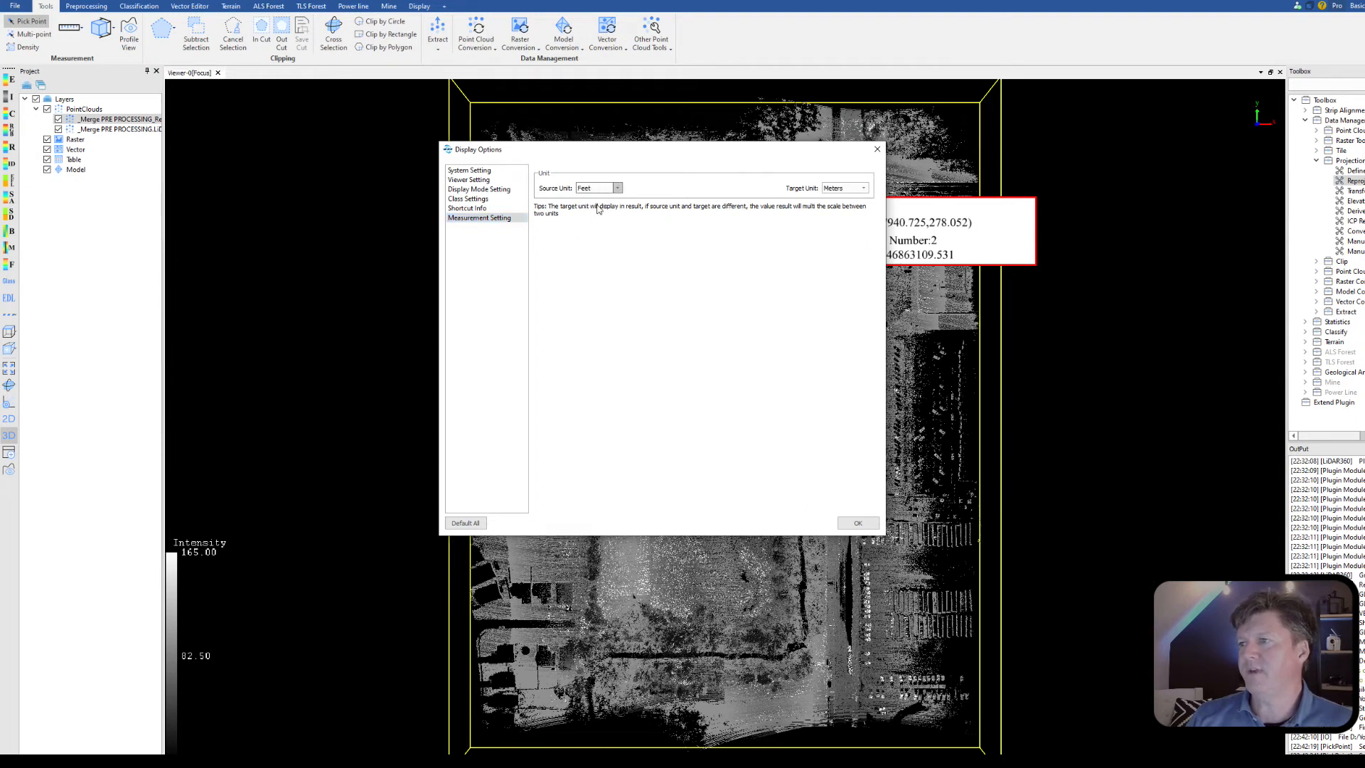
pyautogui.click(846, 188)
pyautogui.click(841, 193)
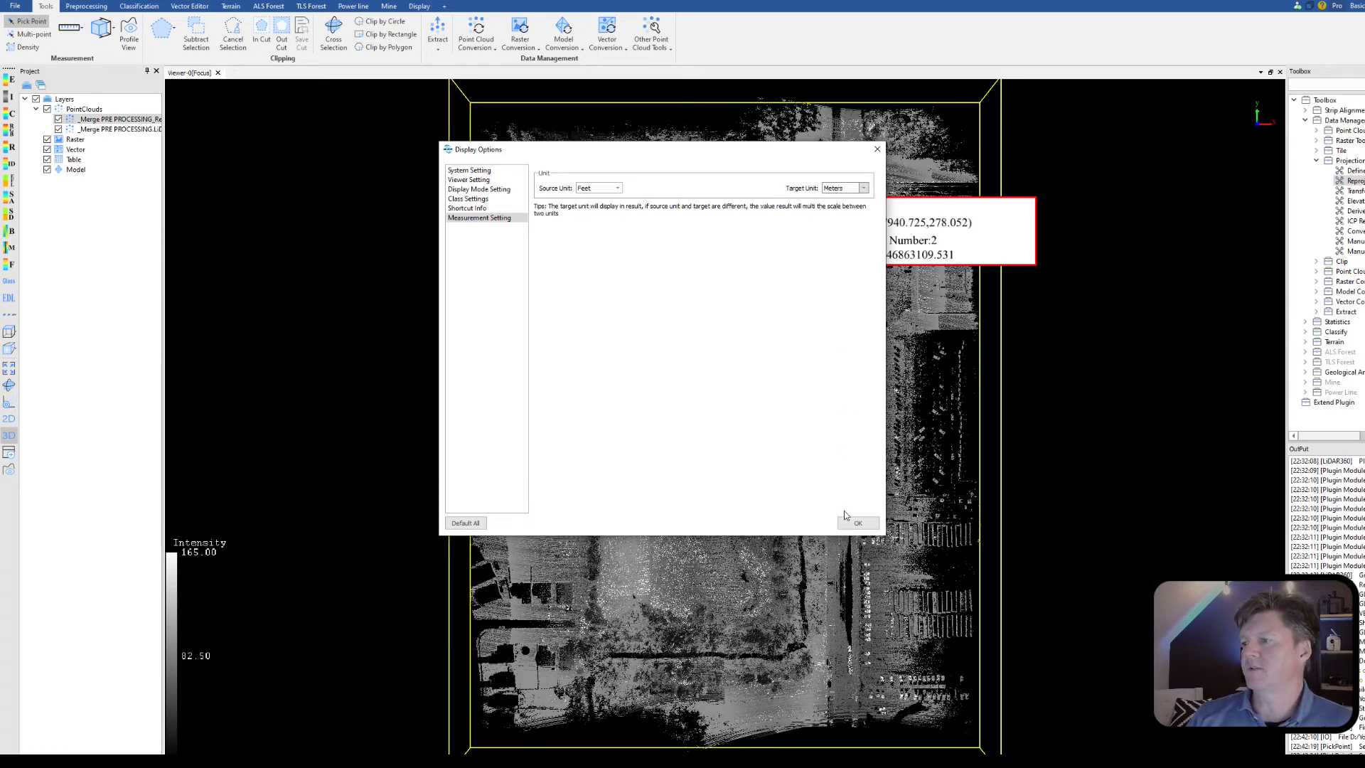
pyautogui.click(858, 524)
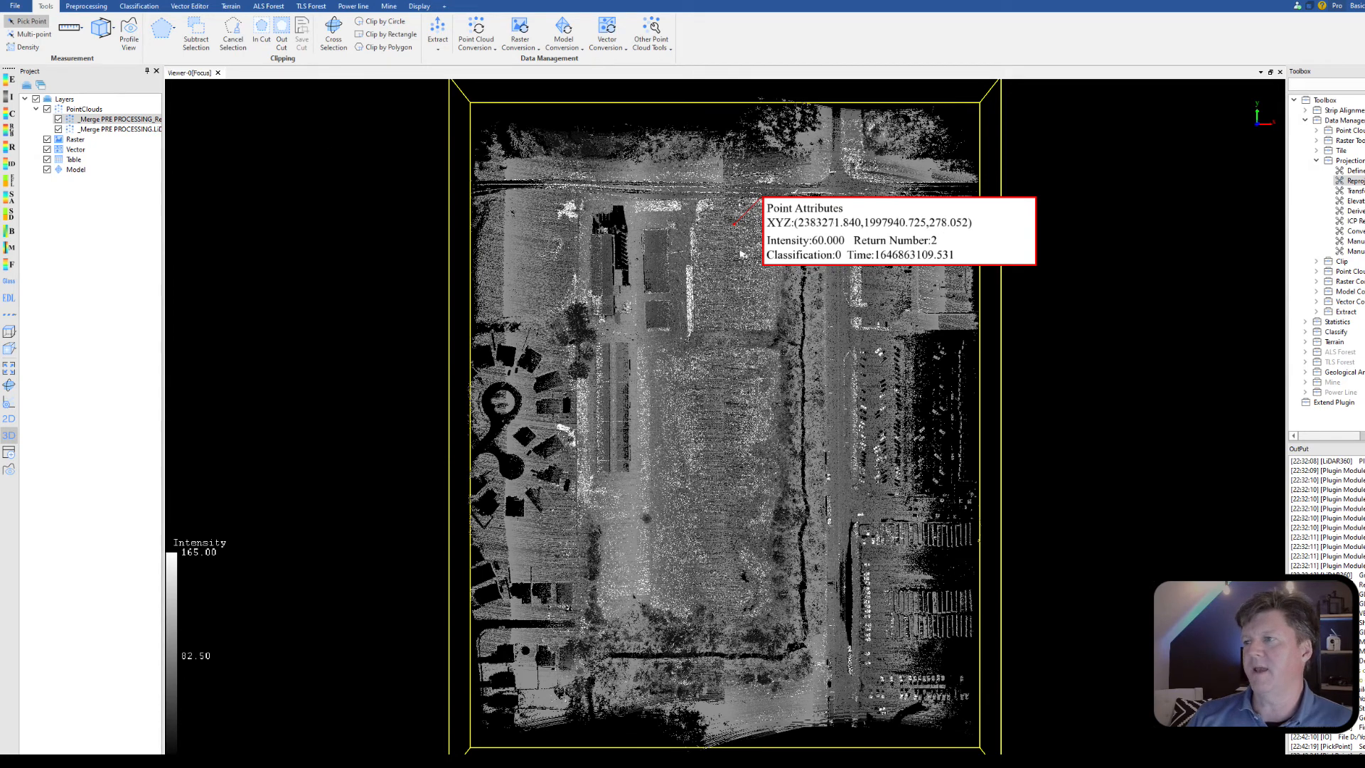
# Step: Check the measurement unit settings and start a length measurement in the open field of the reprojected cloud
pyautogui.click(1309, 6)
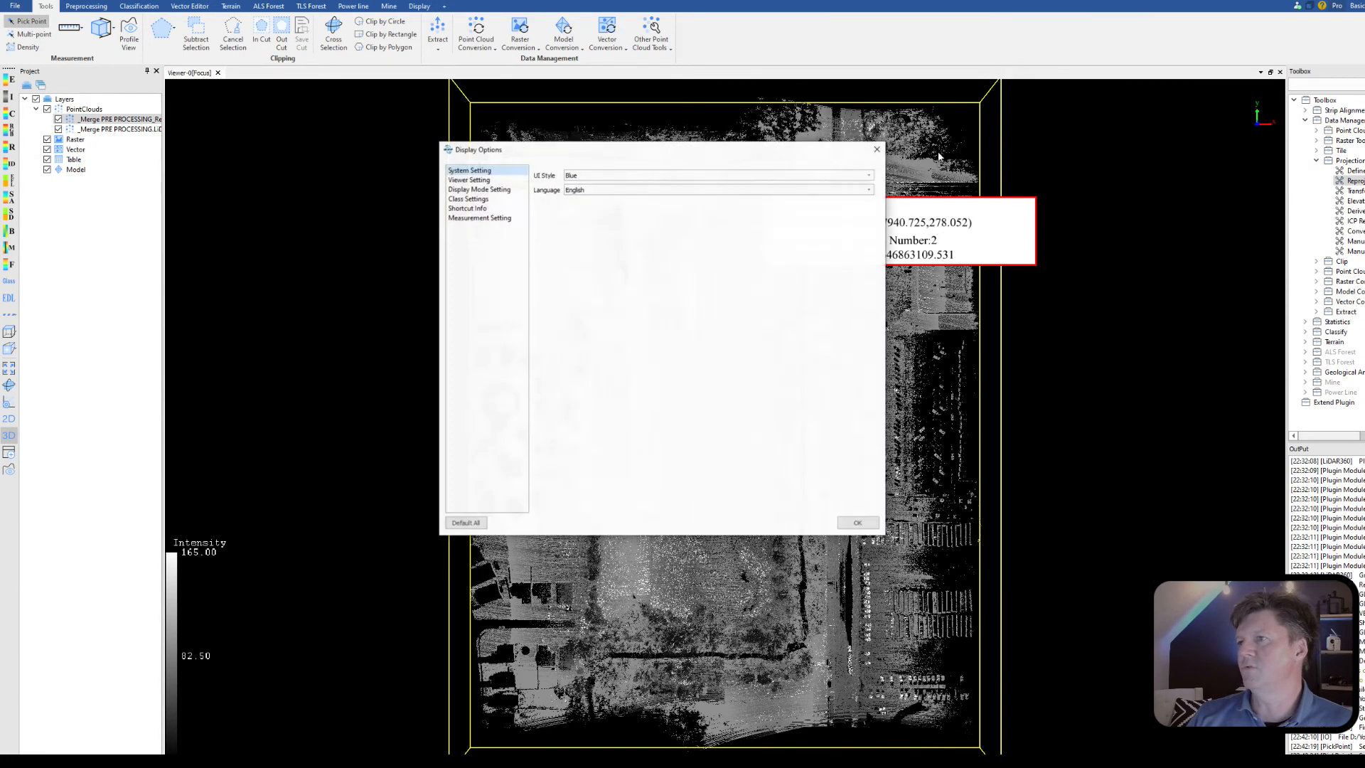
pyautogui.click(474, 219)
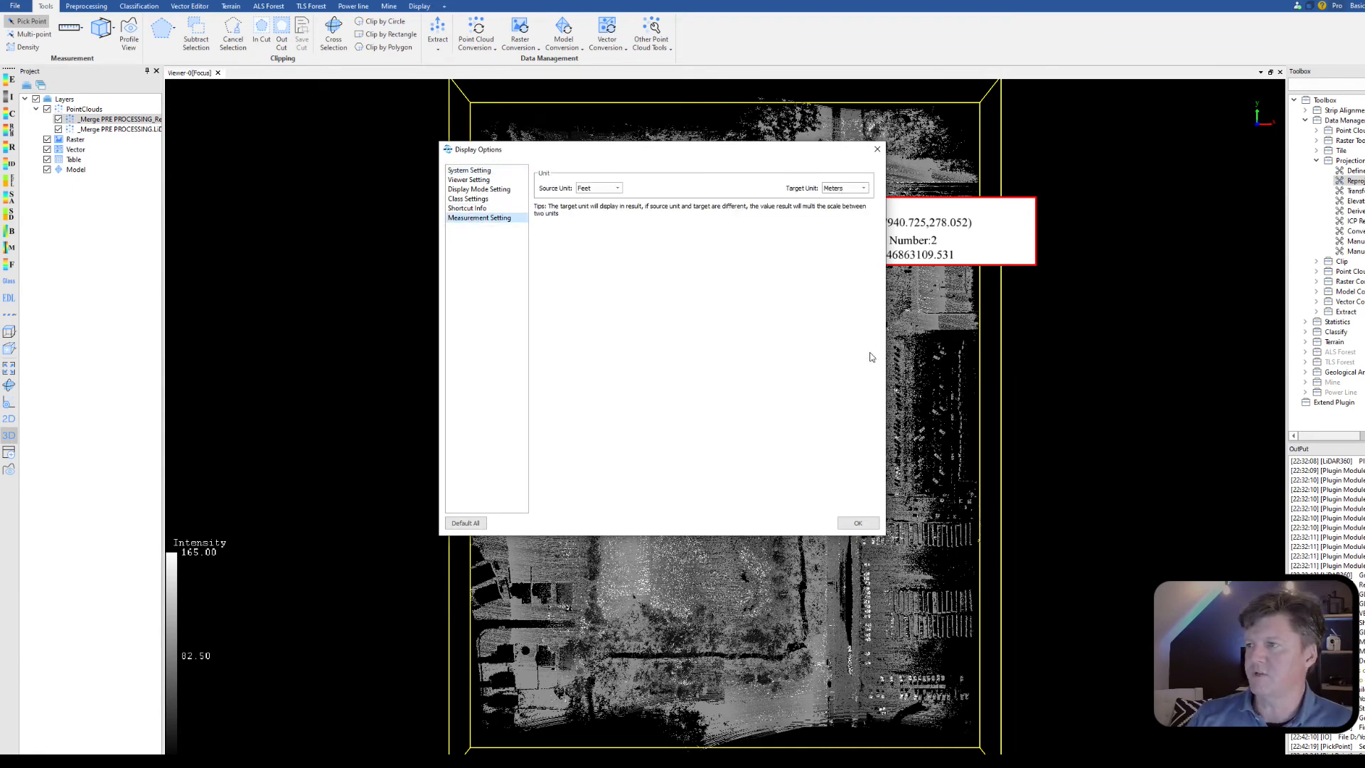
pyautogui.click(858, 523)
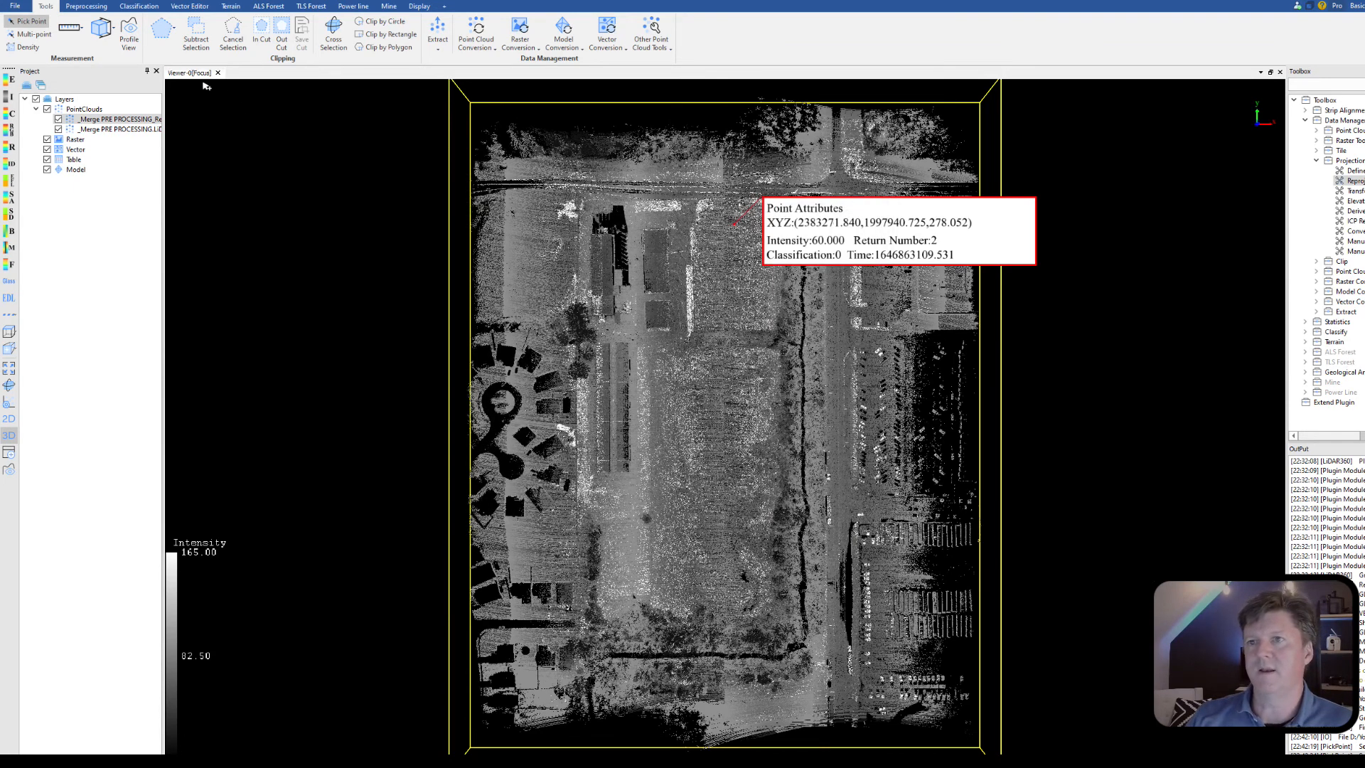
pyautogui.click(70, 27)
pyautogui.click(728, 228)
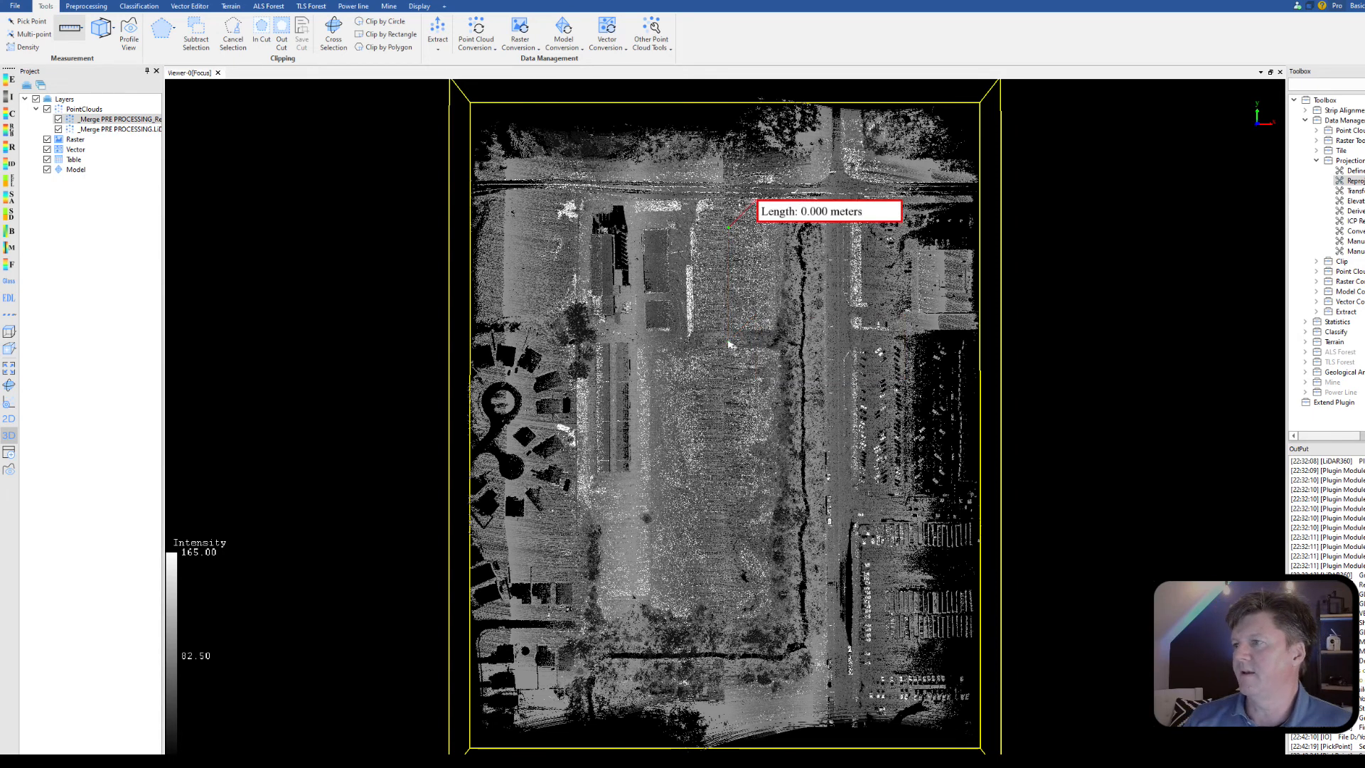
# Step: Set the measurement target unit to Feet and check the length measurement across the open field
pyautogui.click(1359, 6)
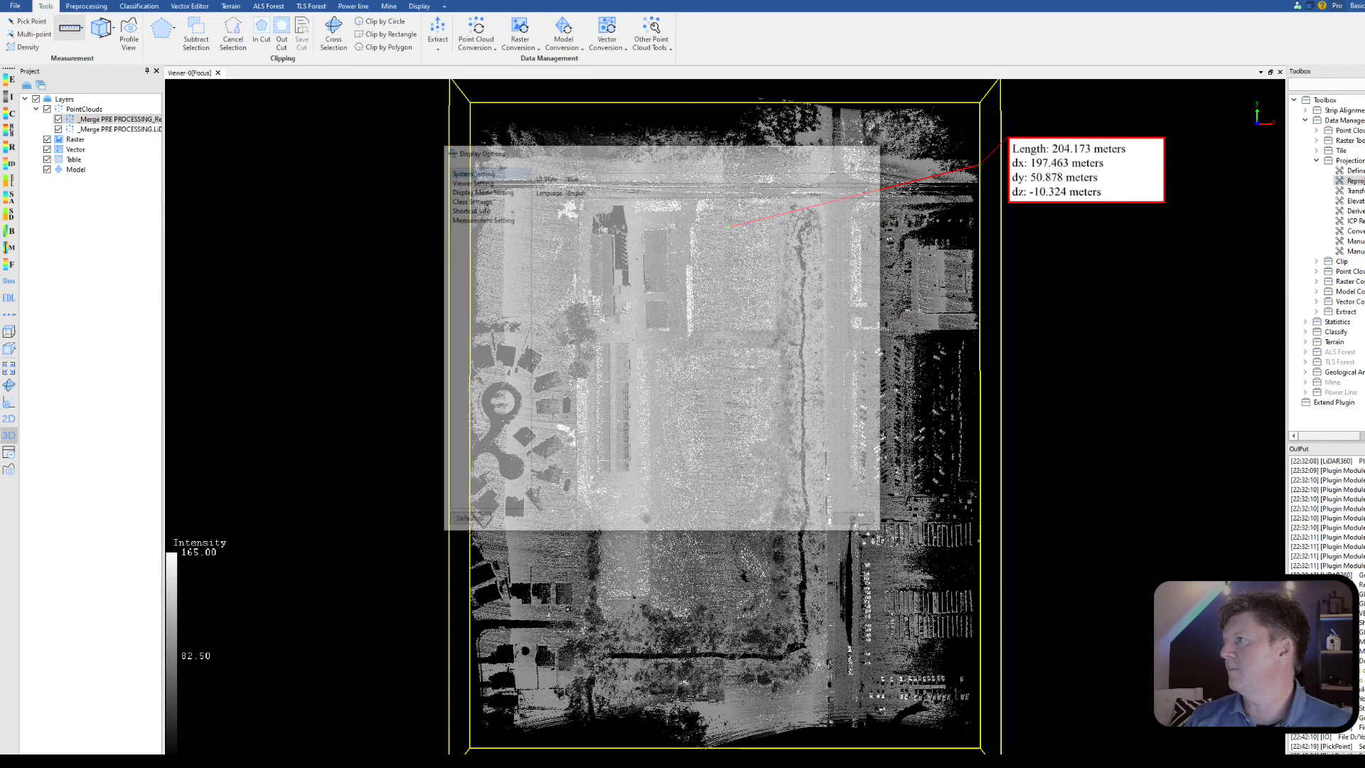
pyautogui.click(497, 218)
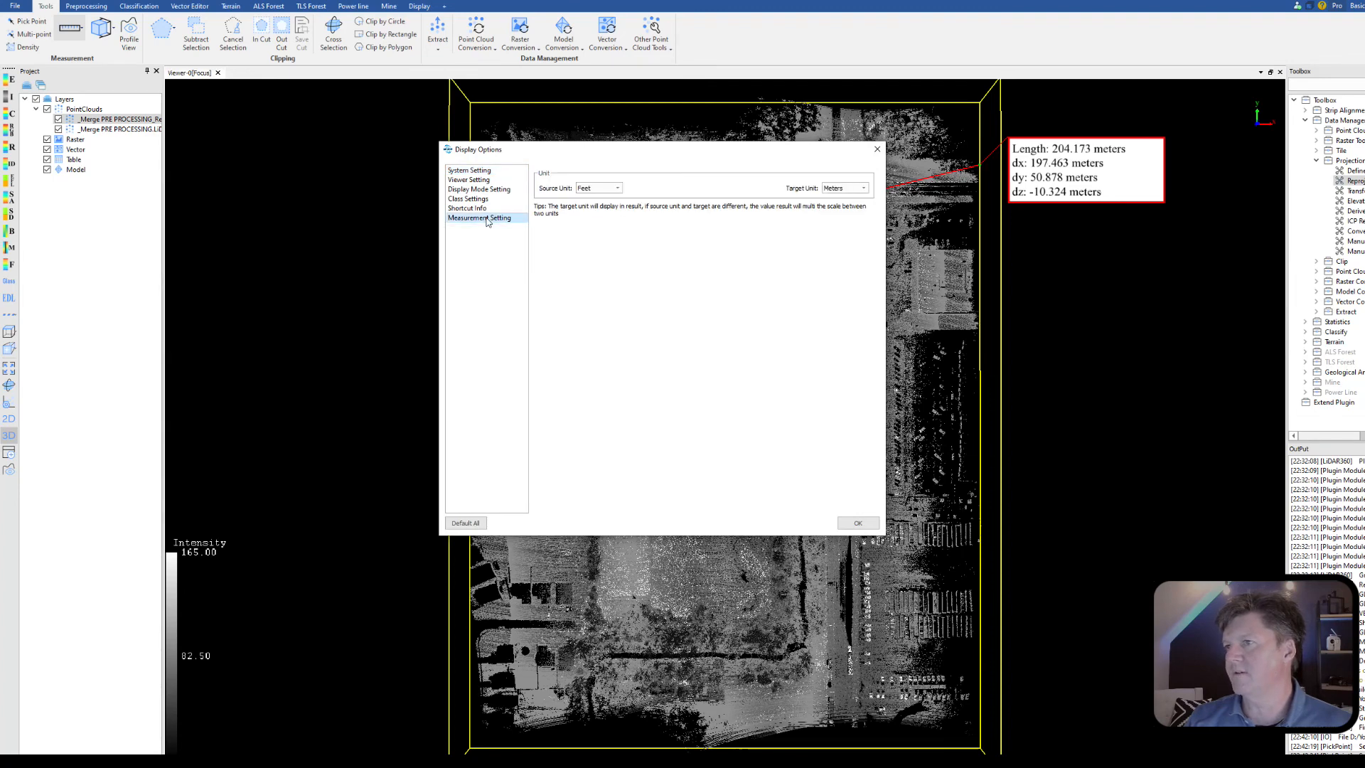
pyautogui.click(846, 188)
pyautogui.click(836, 205)
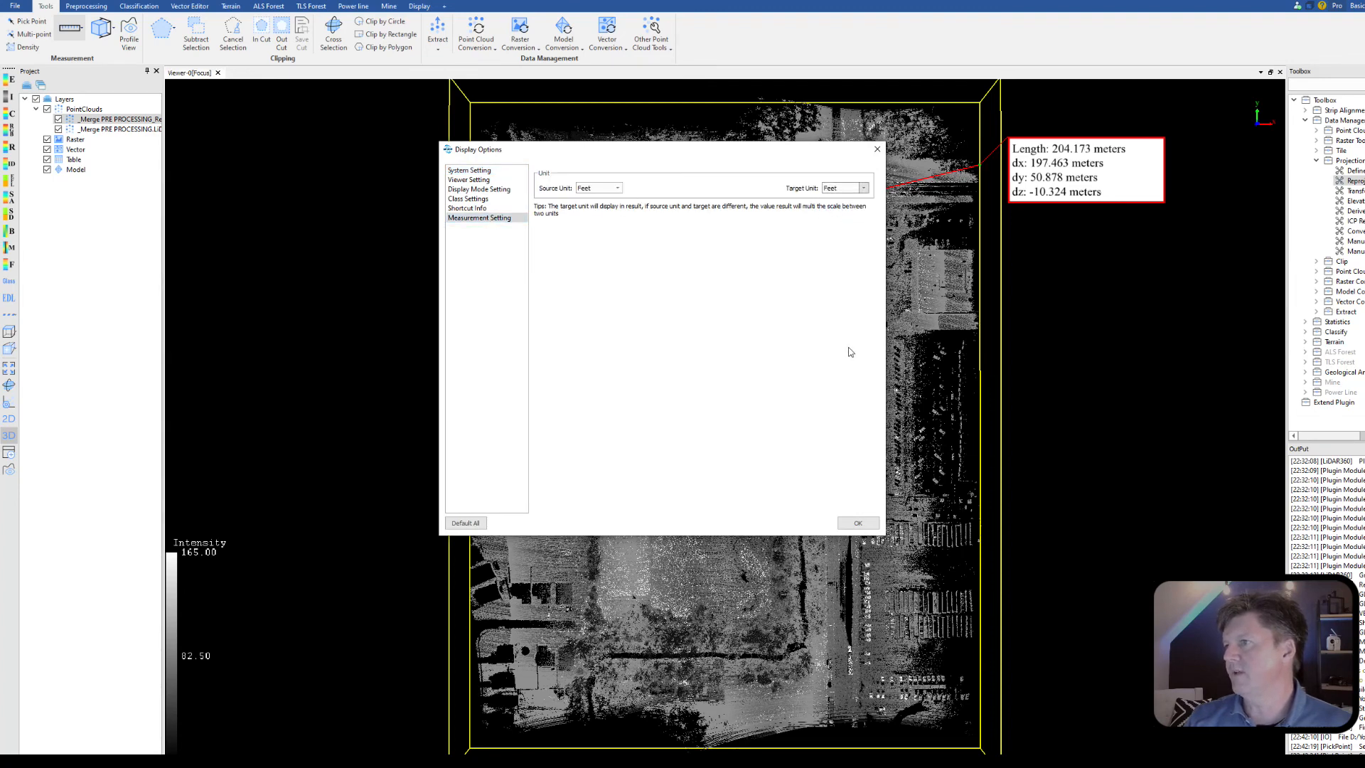
pyautogui.click(857, 524)
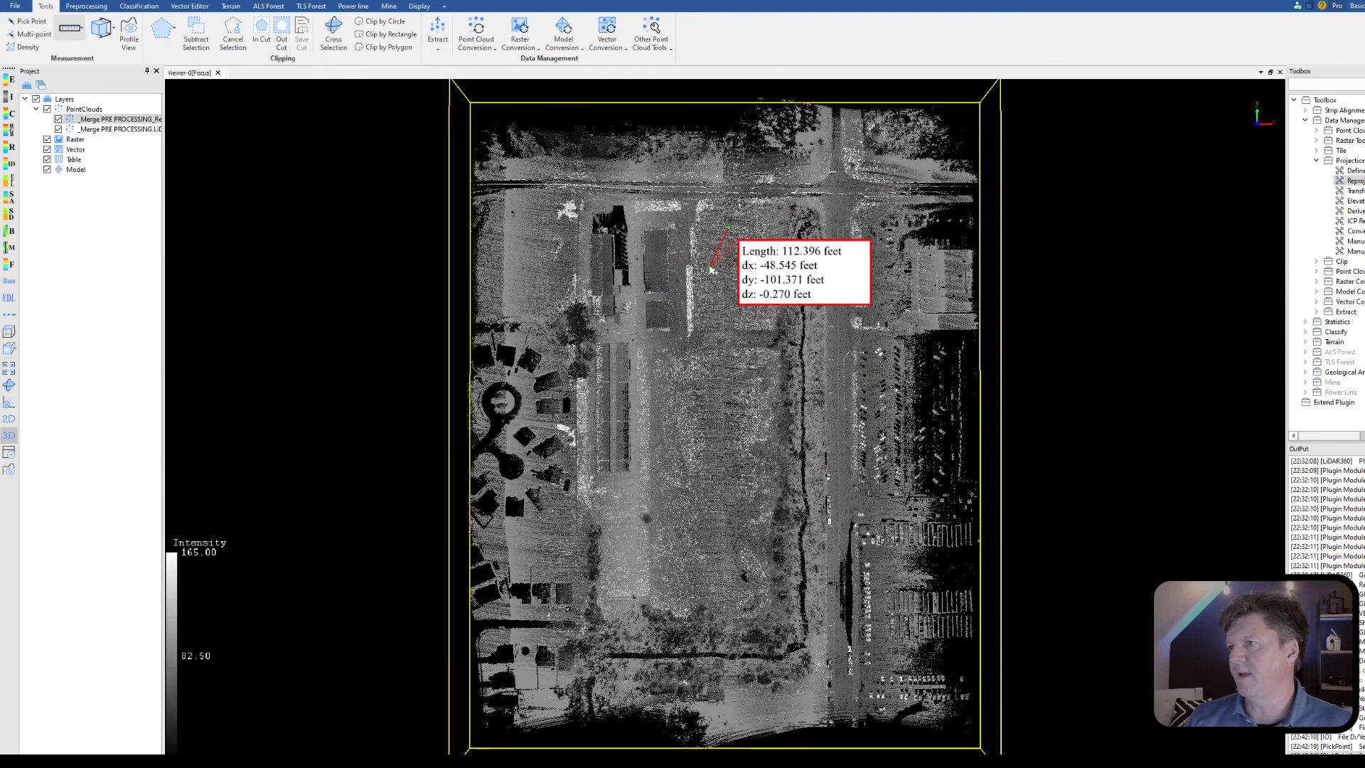
pyautogui.rightClick(725, 304)
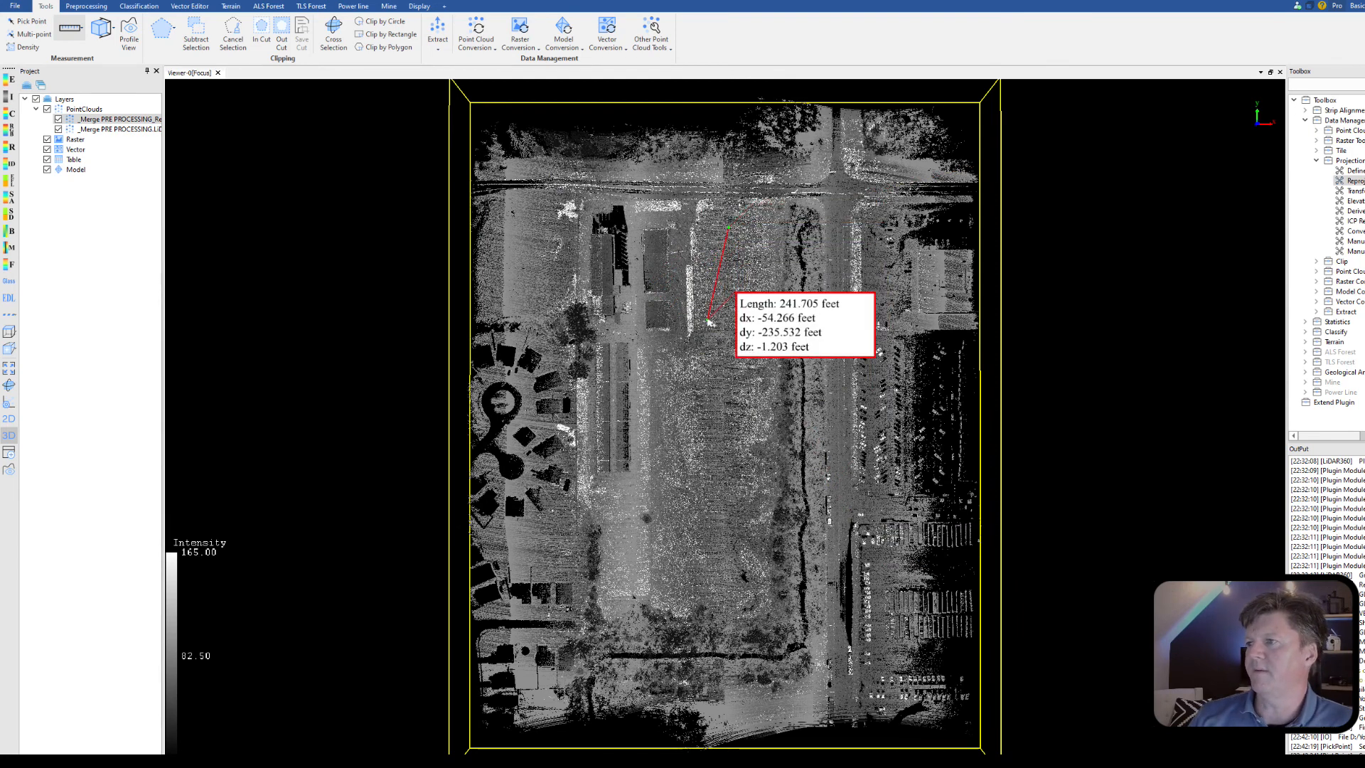